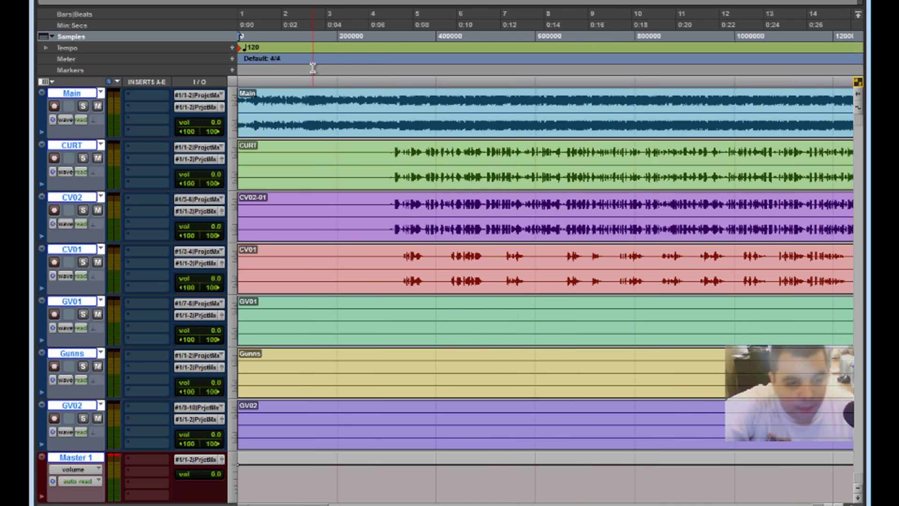
Play the unmixed session from the start, with the timeline showing the full length of all tracks.
{"action": "key", "text": "ctrl+equal"}
{"action": "key", "text": "ctrl+equal"}
{"action": "key", "text": "space"}
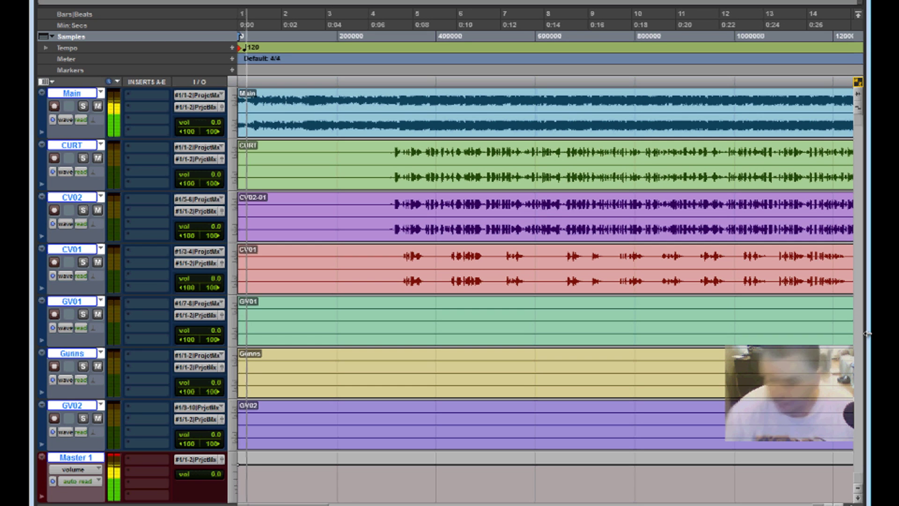
{"action": "key", "text": "r"}
{"action": "key", "text": "r"}
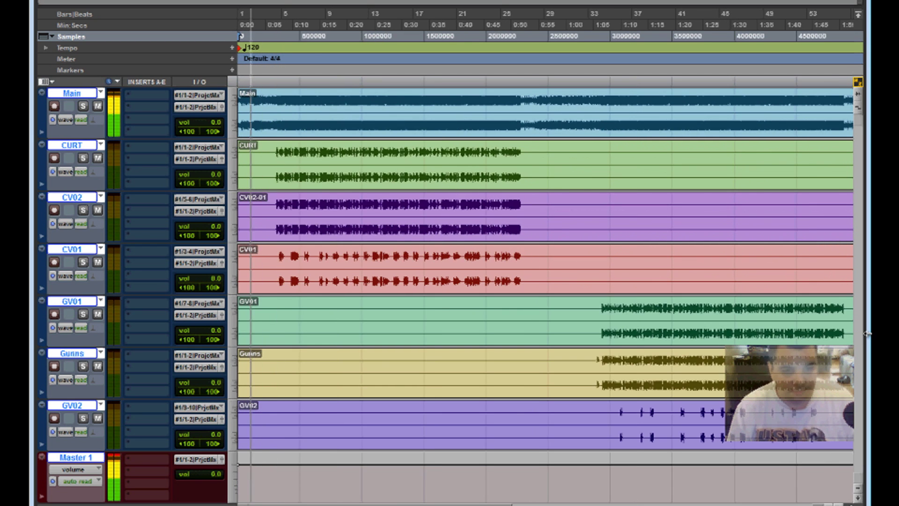
{"action": "key", "text": "r"}
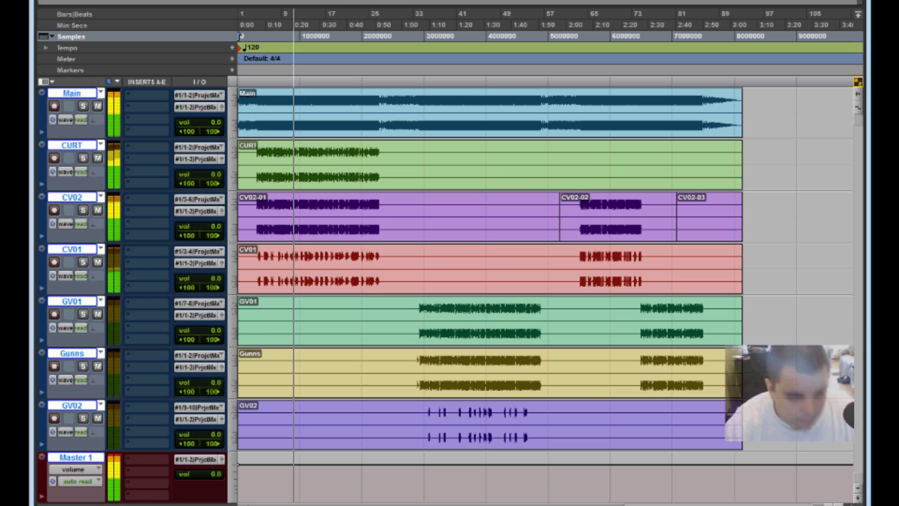
Check the Master 1 output level meter in its fader window, stop playback and close the window.
{"action": "left_click", "coordinate": [223, 460]}
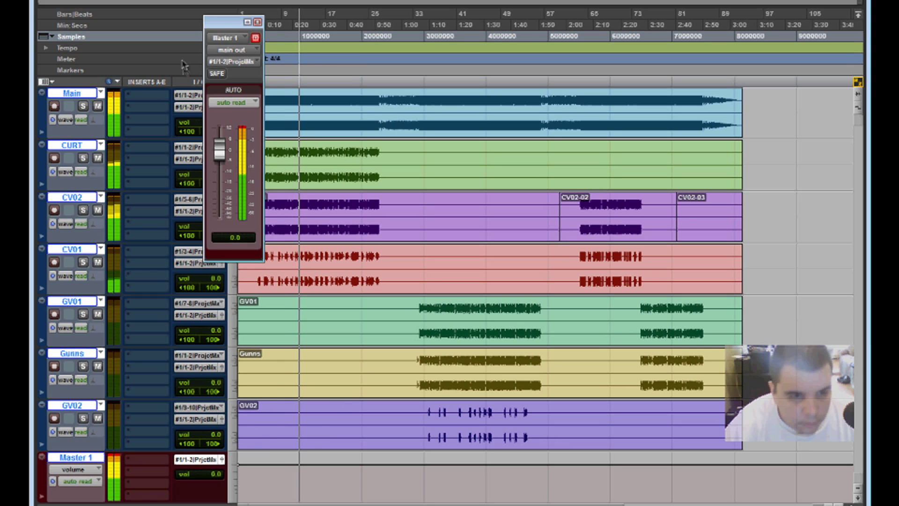
{"action": "left_click_drag", "start_coordinate": [220, 23], "coordinate": [628, 20]}
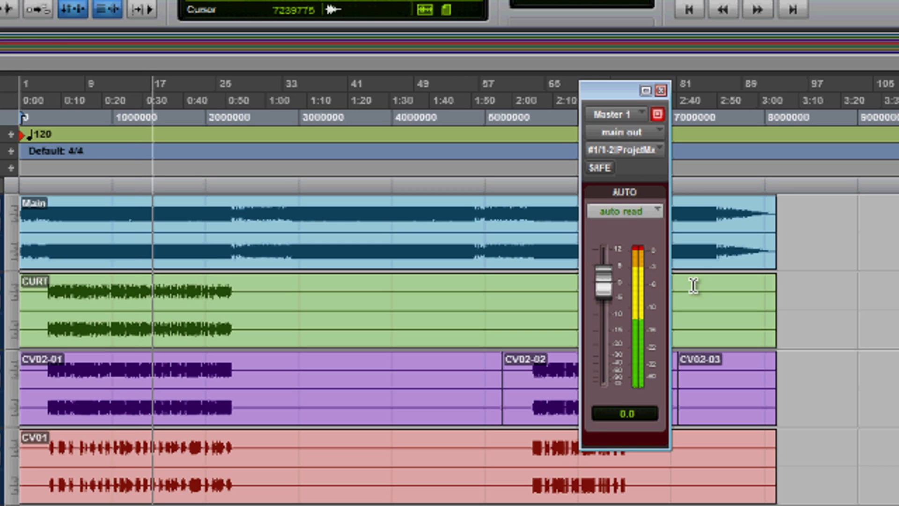
{"action": "key", "text": "space"}
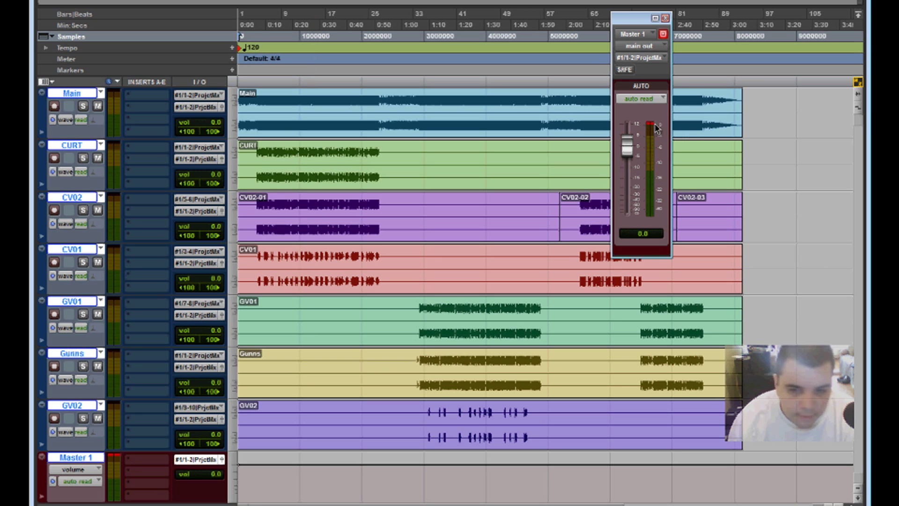
{"action": "left_click", "coordinate": [664, 18]}
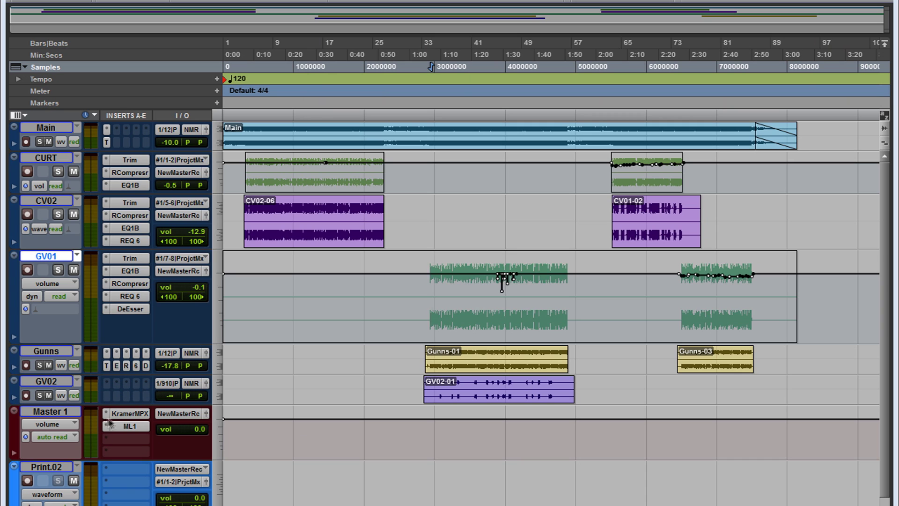
Inspect the Kramer MPX and ML1 limiter settings on Master 1, then close the plug-in window.
{"action": "left_click", "coordinate": [130, 414]}
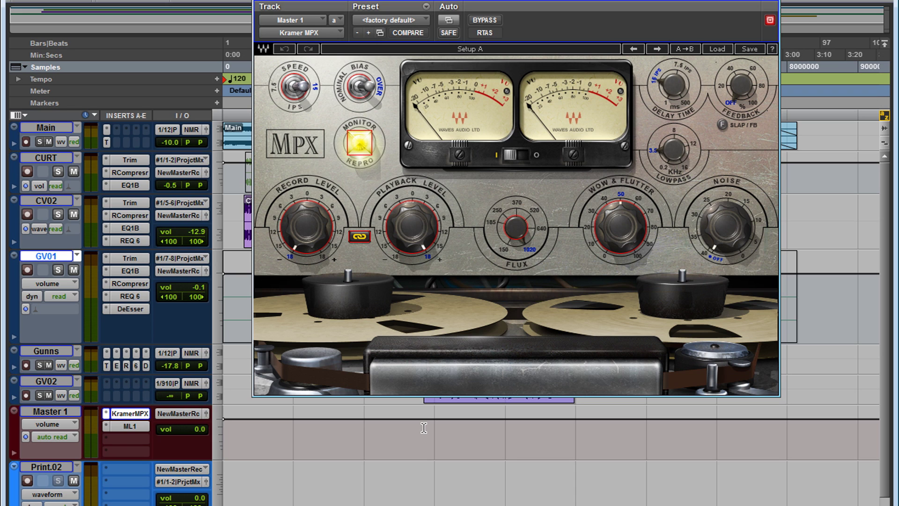
{"action": "left_click", "coordinate": [129, 426]}
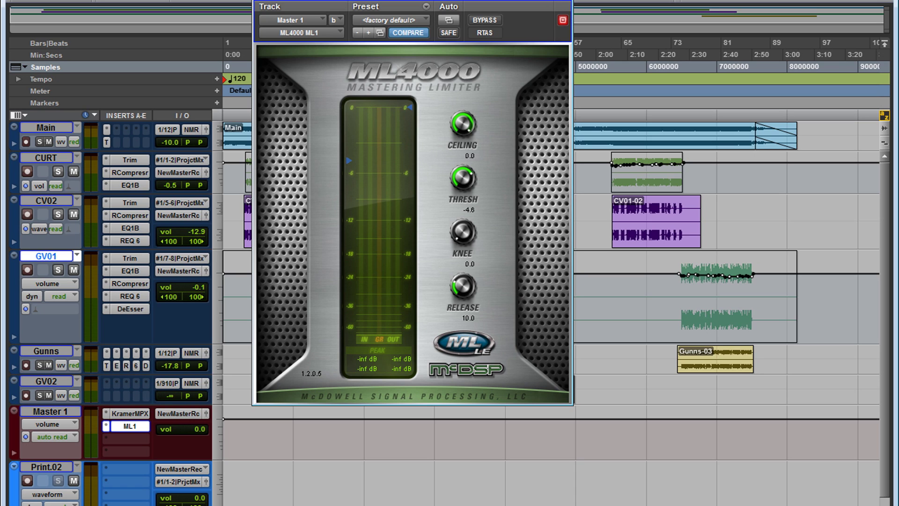
{"action": "left_click", "coordinate": [566, 2]}
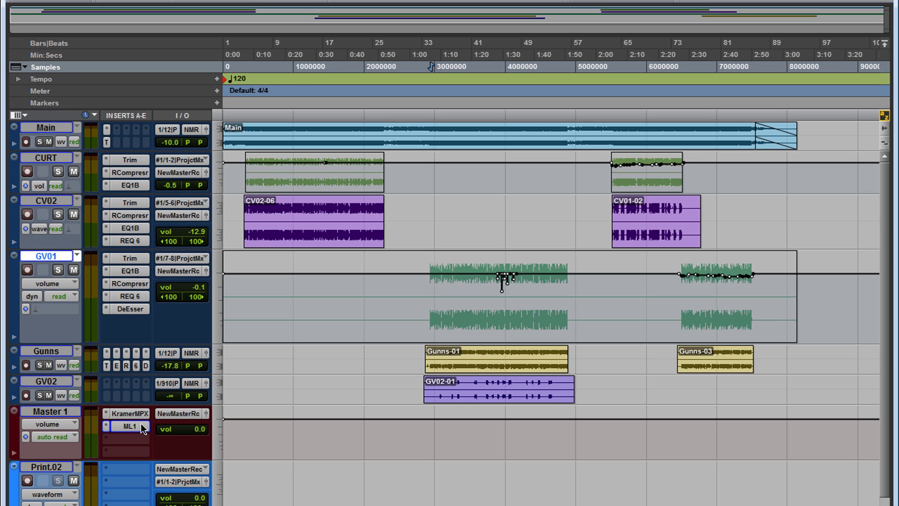
Record-enable the Print.02 track and play the mixed session from the beginning.
{"action": "key", "text": "Return"}
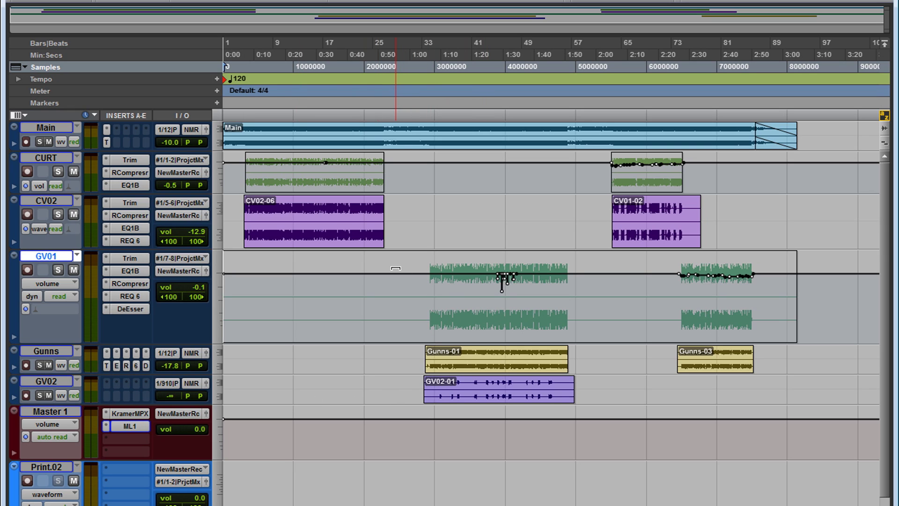
{"action": "left_click", "coordinate": [26, 483]}
{"action": "left_click", "coordinate": [281, 467]}
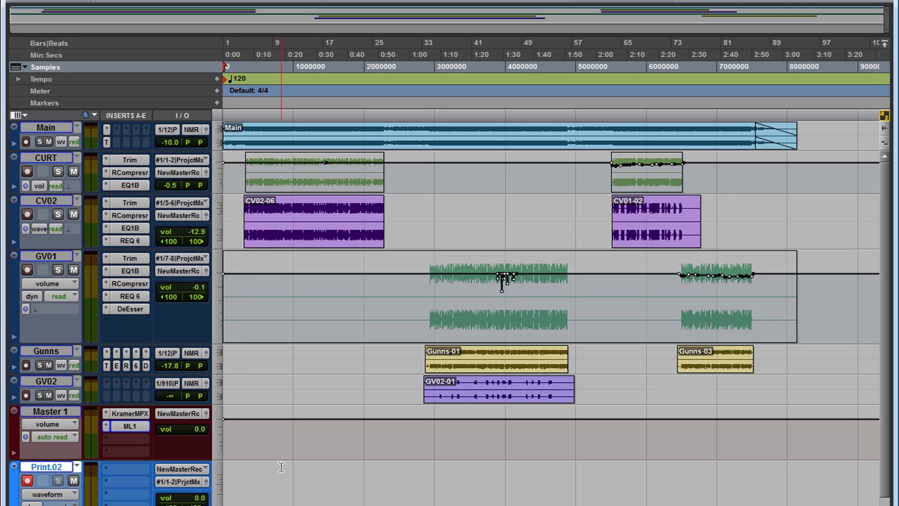
{"action": "key", "text": "space"}
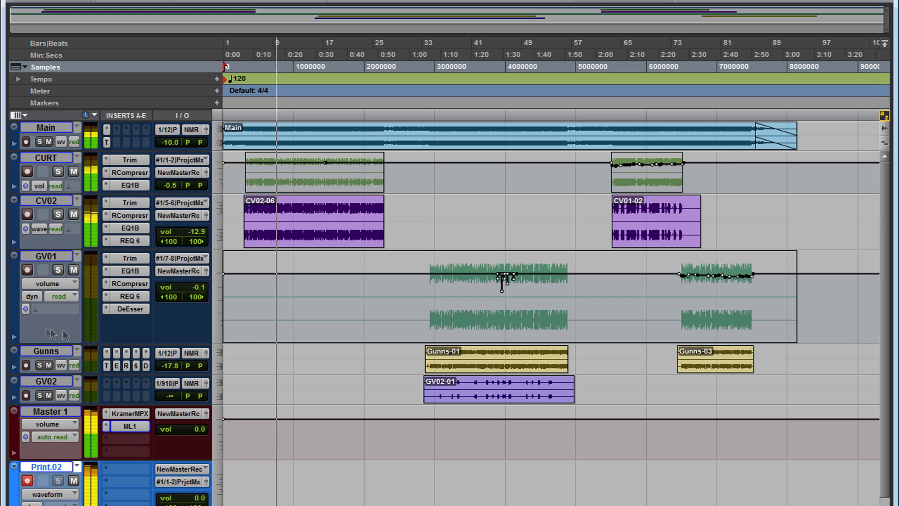
Move playback to about 1:00, just before the first vocal section on GV01.
{"action": "left_click_drag", "start_coordinate": [411, 169], "coordinate": [270, 182]}
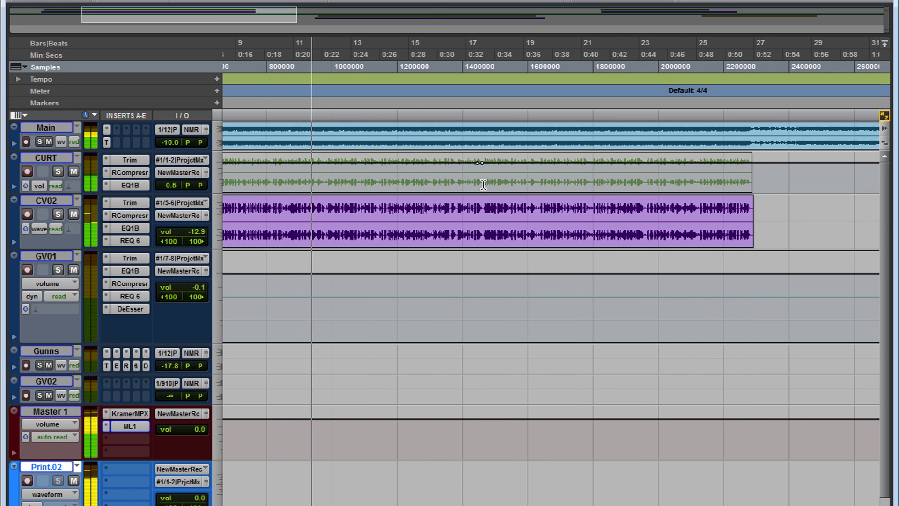
{"action": "key", "text": "r"}
{"action": "key", "text": "r"}
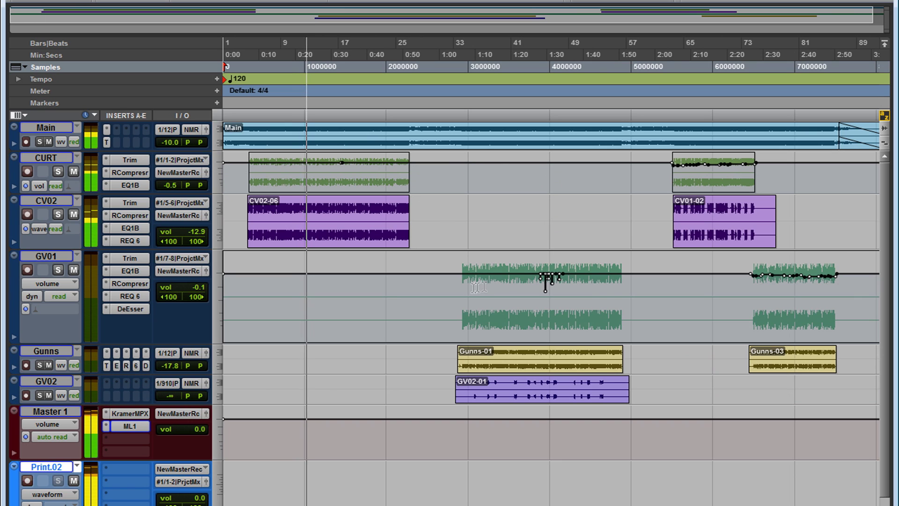
{"action": "left_click", "coordinate": [448, 288]}
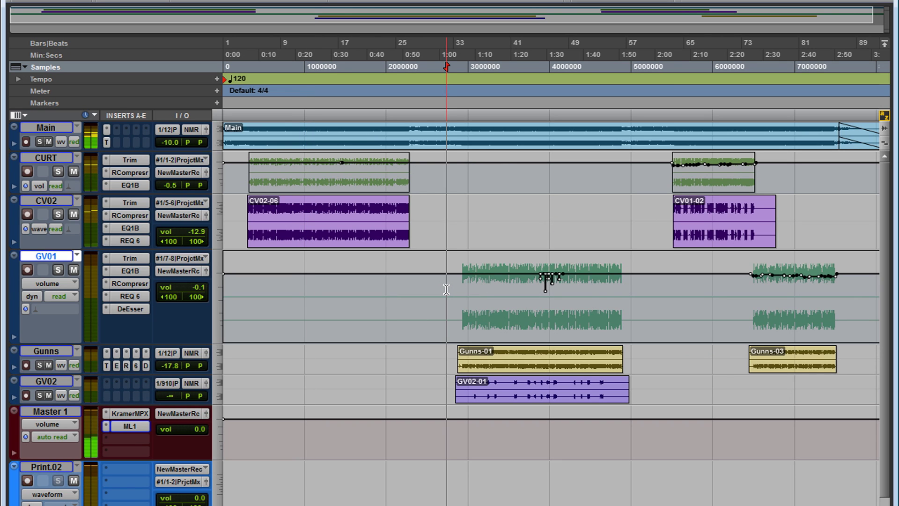
Examine the first GV01 vocal section and its volume automation dips around bars 45 to 48.
{"action": "key", "text": "t"}
{"action": "key", "text": "t"}
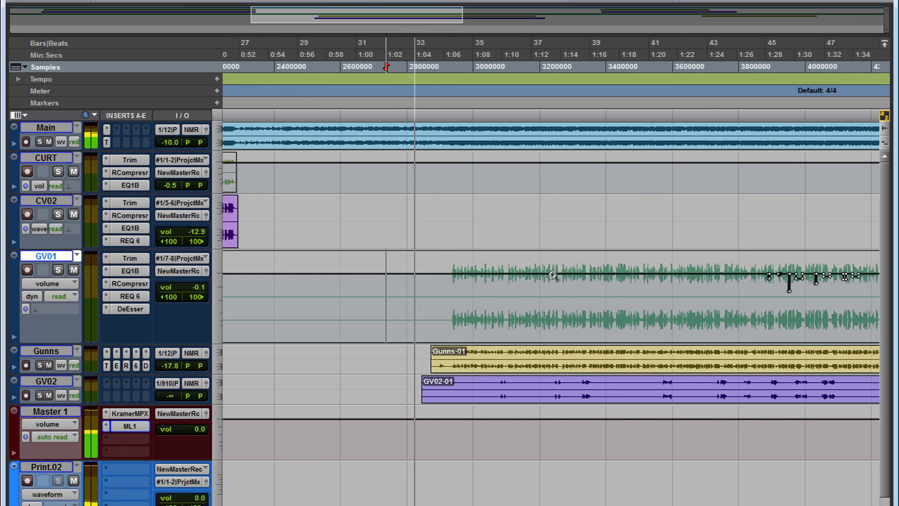
{"action": "key", "text": "t"}
{"action": "key", "text": "t"}
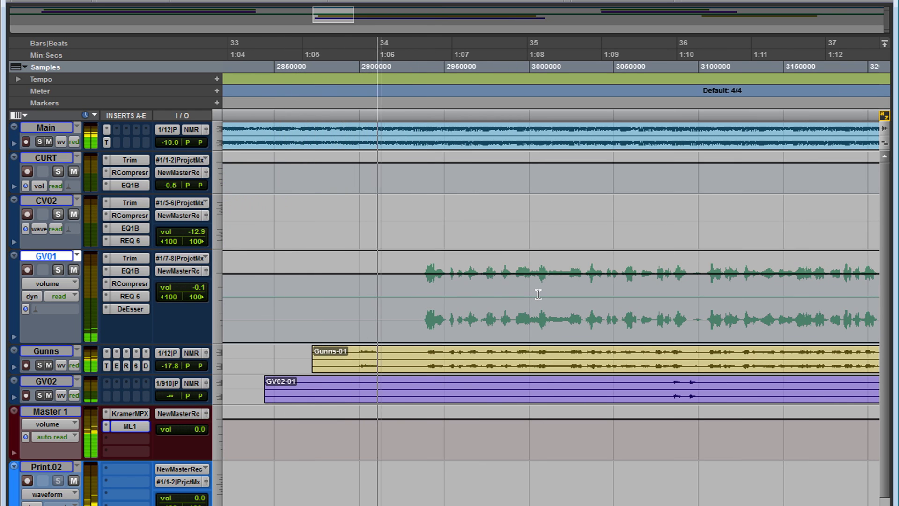
{"action": "key", "text": "r"}
{"action": "key", "text": "r"}
{"action": "key", "text": "r"}
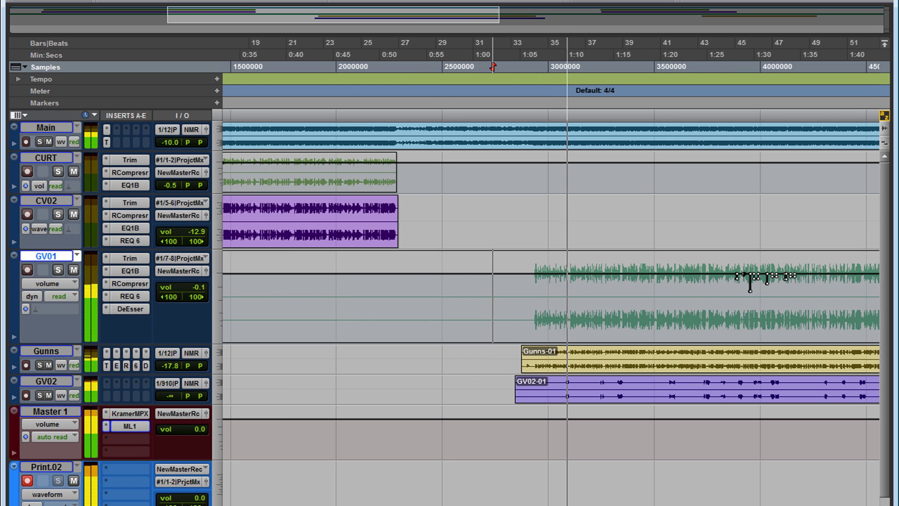
{"action": "scroll", "coordinate": [538, 294], "scroll_direction": "right", "scroll_amount": 3}
{"action": "scroll", "coordinate": [569, 342], "scroll_direction": "right", "scroll_amount": 3}
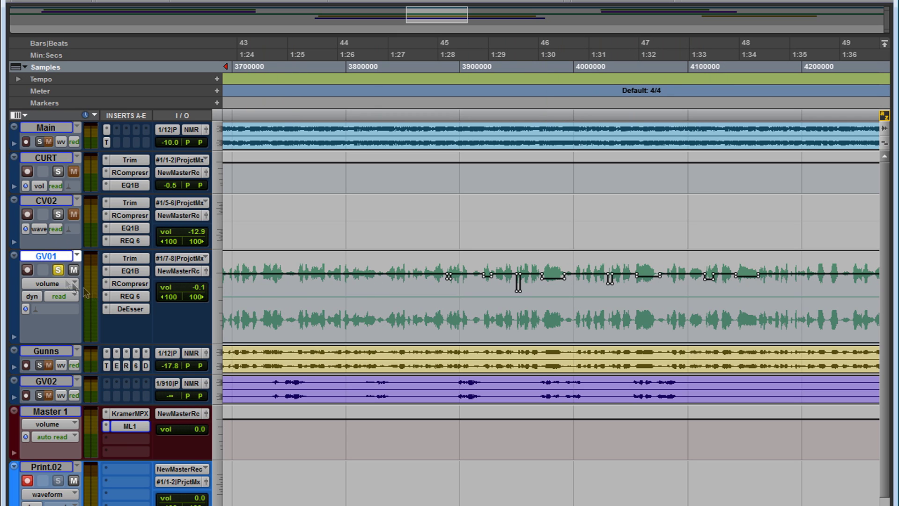
Play the GV01 vocal from the start of its first section, soloed and with all its inserts bypassed.
{"action": "key", "text": "r"}
{"action": "key", "text": "r"}
{"action": "key", "text": "r"}
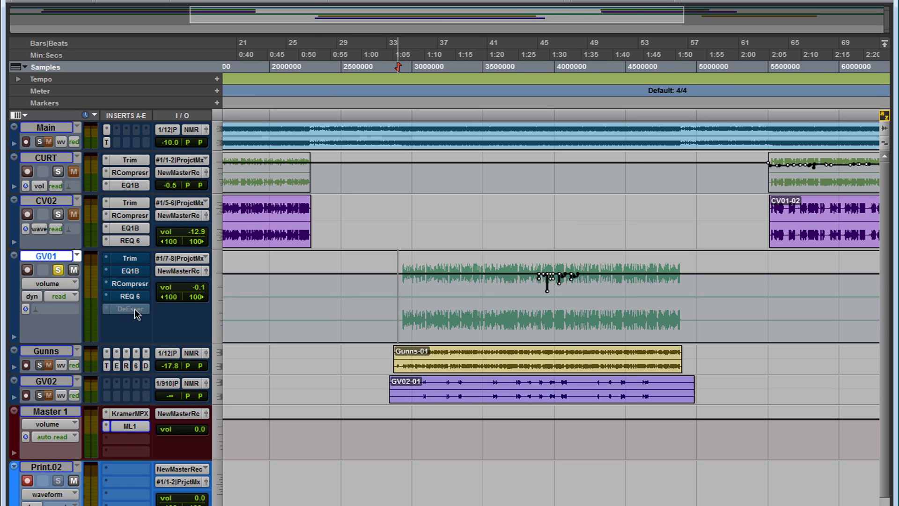
{"action": "key", "text": "space"}
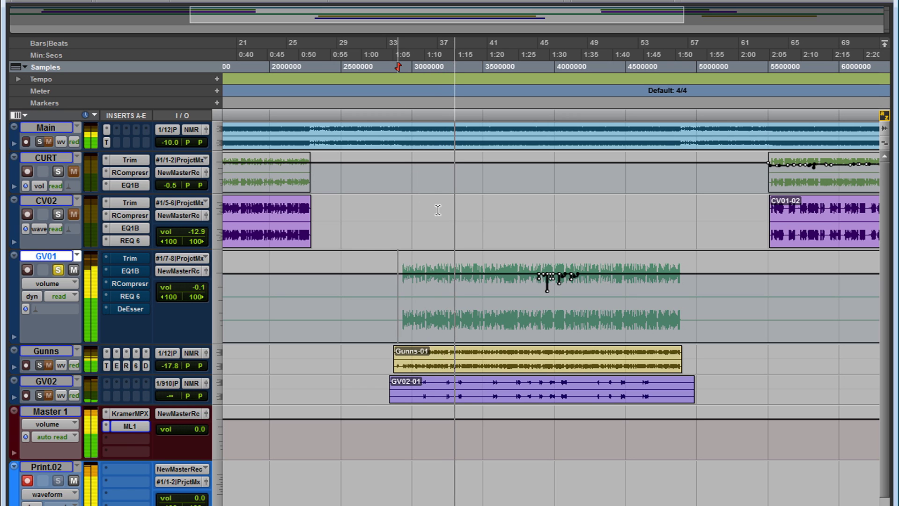
Skip ahead to bar 41 and listen to the unprocessed GV01 vocal in close-up.
{"action": "key", "text": "t"}
{"action": "key", "text": "t"}
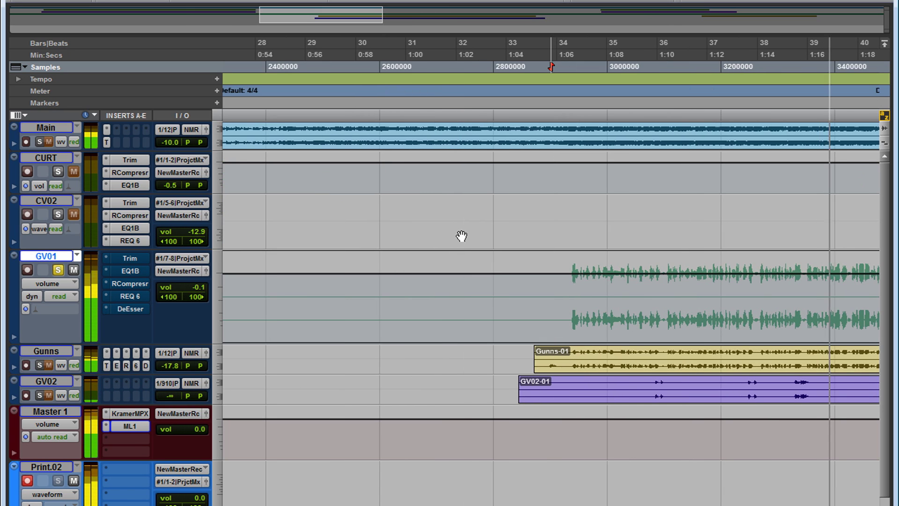
{"action": "key", "text": "Down"}
{"action": "key", "text": "Left"}
{"action": "key", "text": "t"}
{"action": "key", "text": "t"}
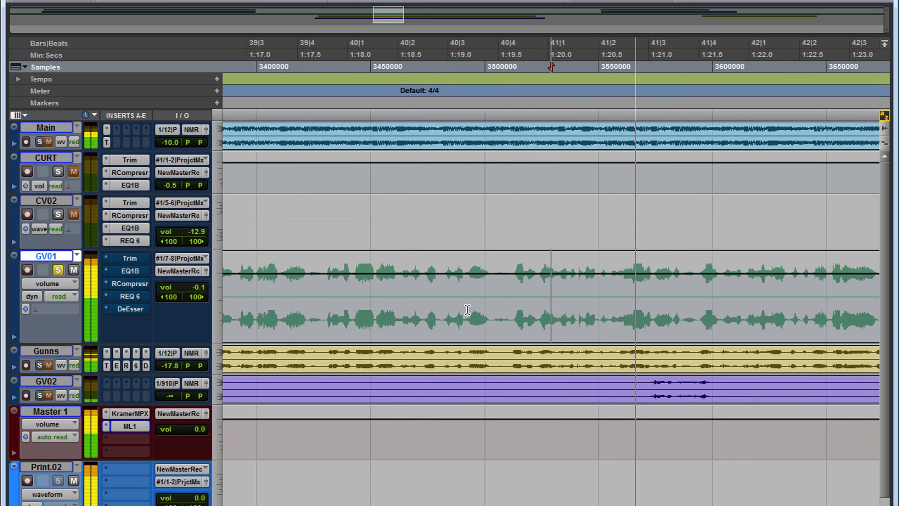
{"action": "key", "text": "r"}
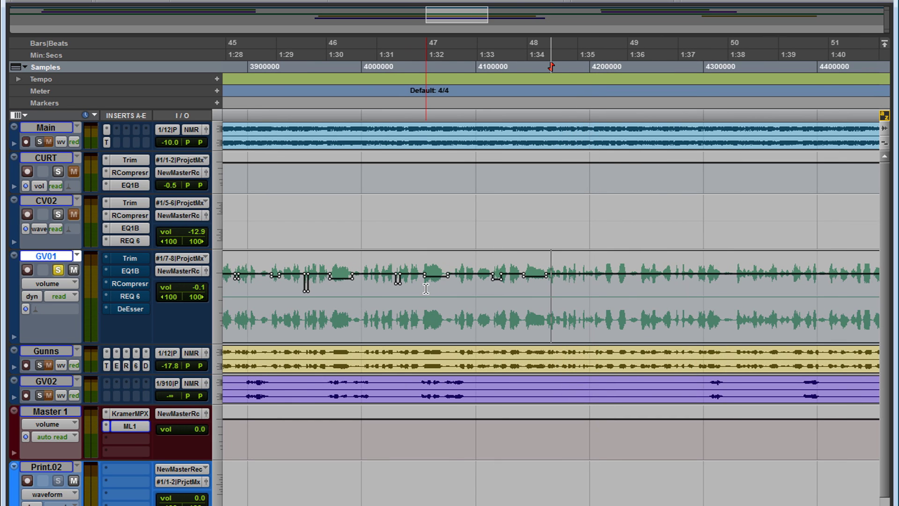
Replay the first GV01 vocal section from its start and take the Trim insert out of bypass.
{"action": "key", "text": "r"}
{"action": "key", "text": "r"}
{"action": "key", "text": "r"}
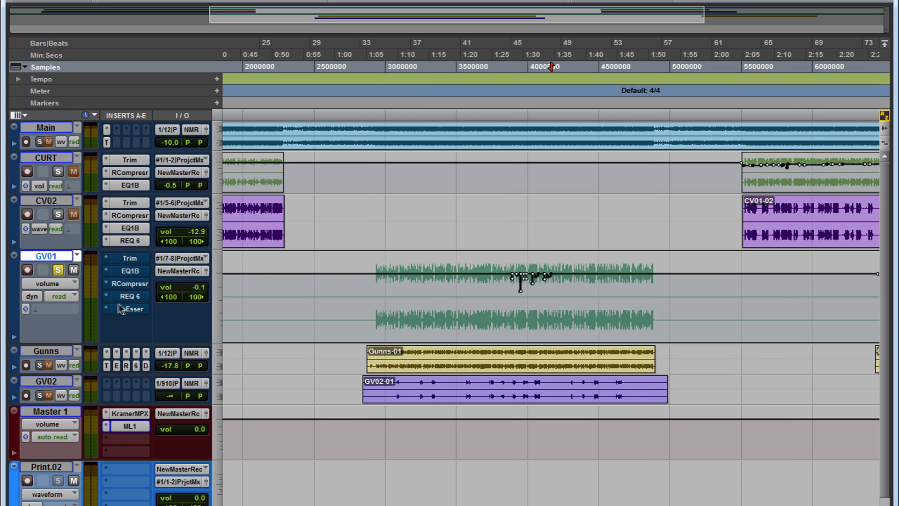
{"action": "key", "text": "space"}
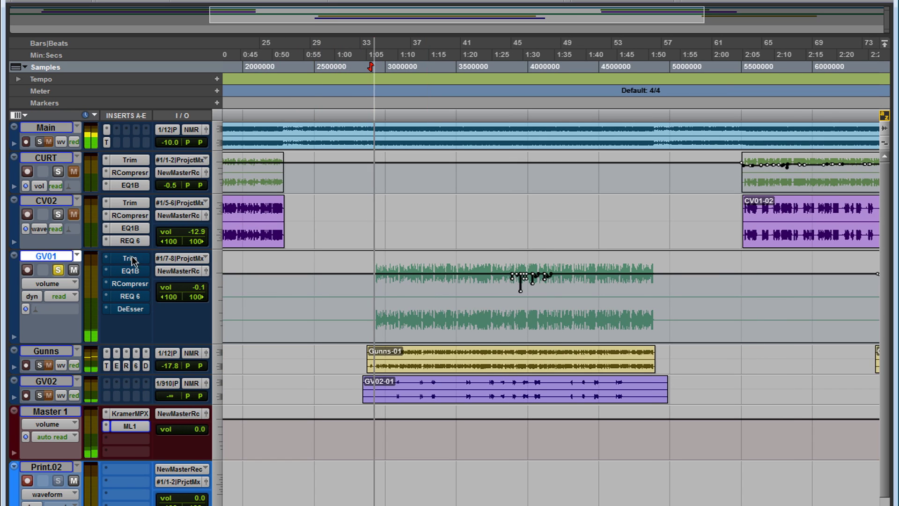
{"action": "left_click", "coordinate": [129, 258]}
{"action": "left_click", "coordinate": [476, 24]}
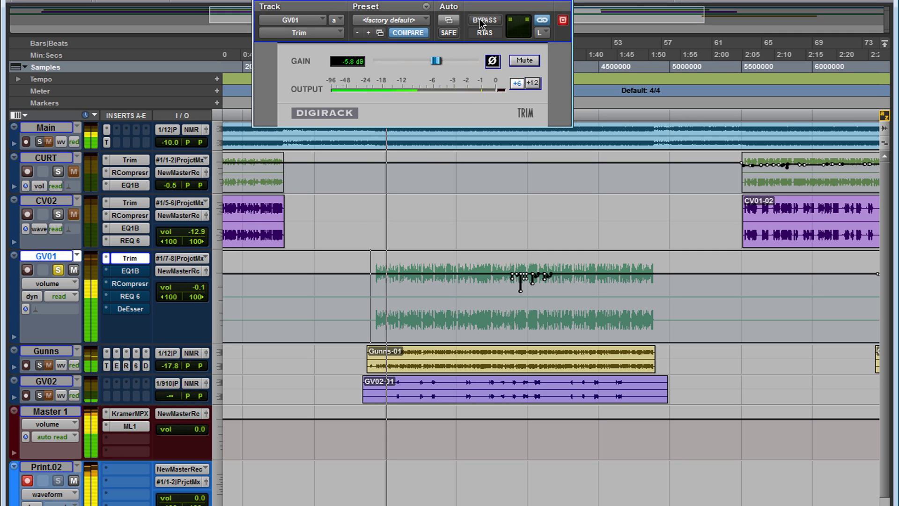
Take GV01's EQ1B and RCompressor inserts out of bypass, keeping the compressor window fully in view.
{"action": "left_click", "coordinate": [140, 272]}
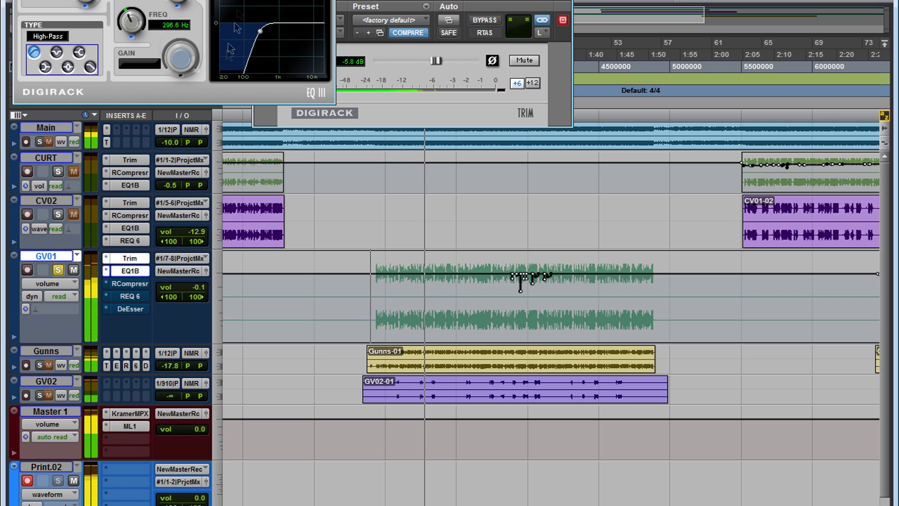
{"action": "left_click", "coordinate": [139, 284]}
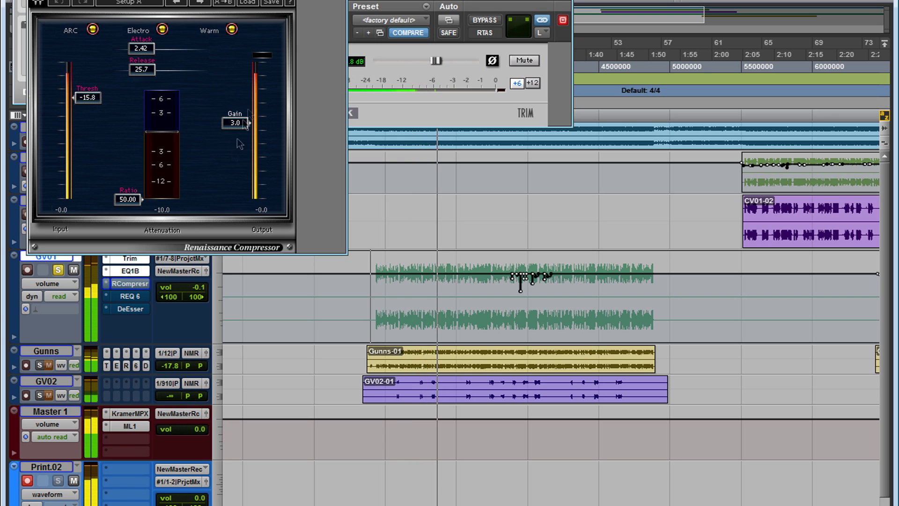
{"action": "left_click_drag", "start_coordinate": [277, 0], "coordinate": [435, 13]}
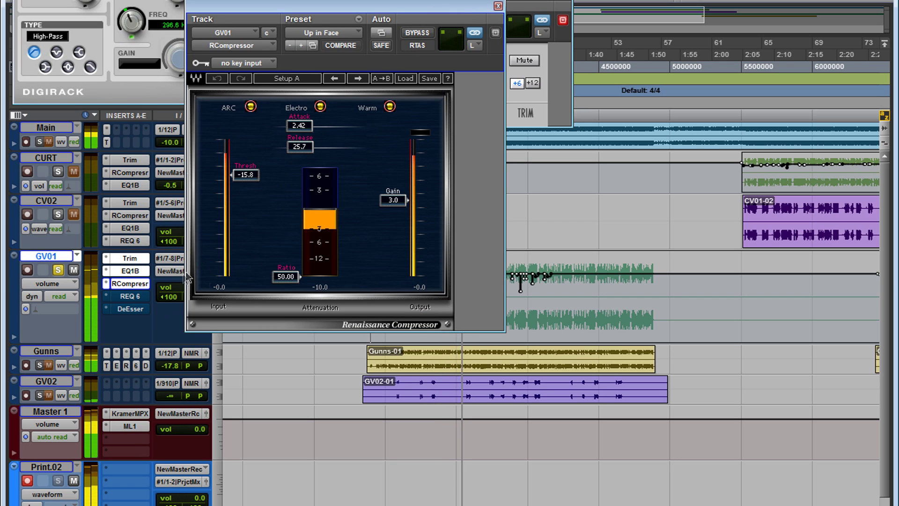
Open GV01's REQ 6 and DeEsser inserts and take both out of bypass.
{"action": "left_click", "coordinate": [135, 297]}
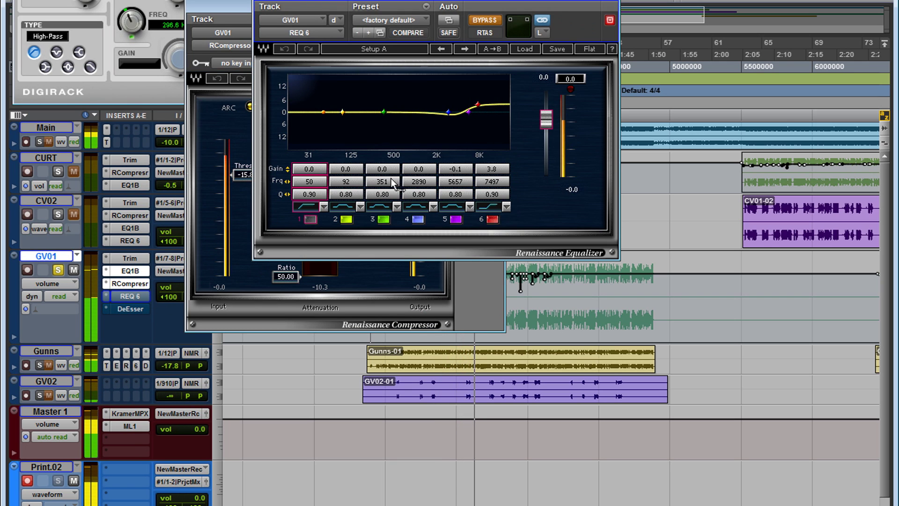
{"action": "left_click", "coordinate": [485, 20]}
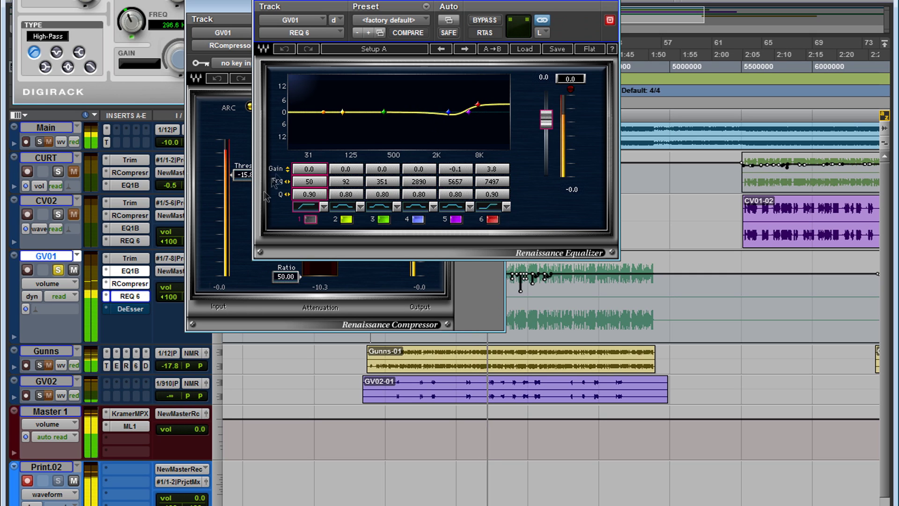
{"action": "left_click", "coordinate": [131, 309]}
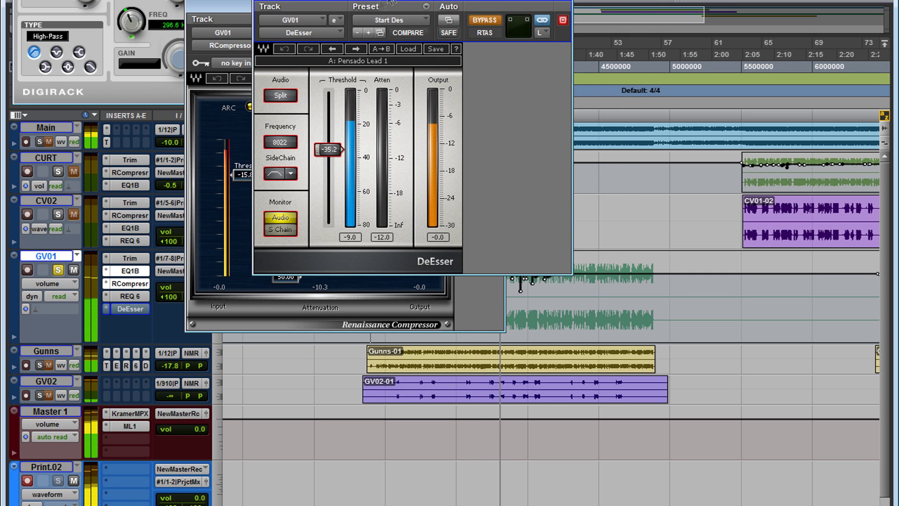
{"action": "left_click", "coordinate": [491, 23]}
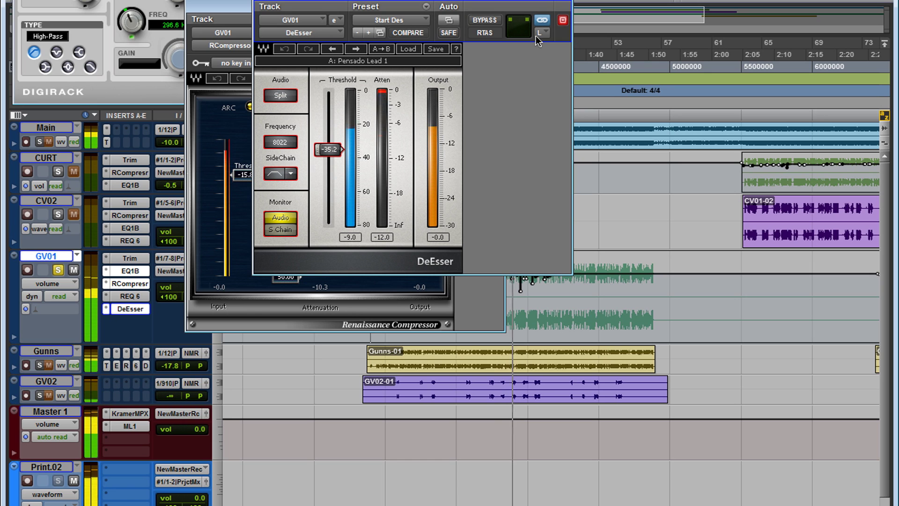
Close GV01's DeEsser, RCompressor and EQ 3 1-Band plug-in windows.
{"action": "left_click", "coordinate": [569, 3]}
{"action": "left_click", "coordinate": [497, 5]}
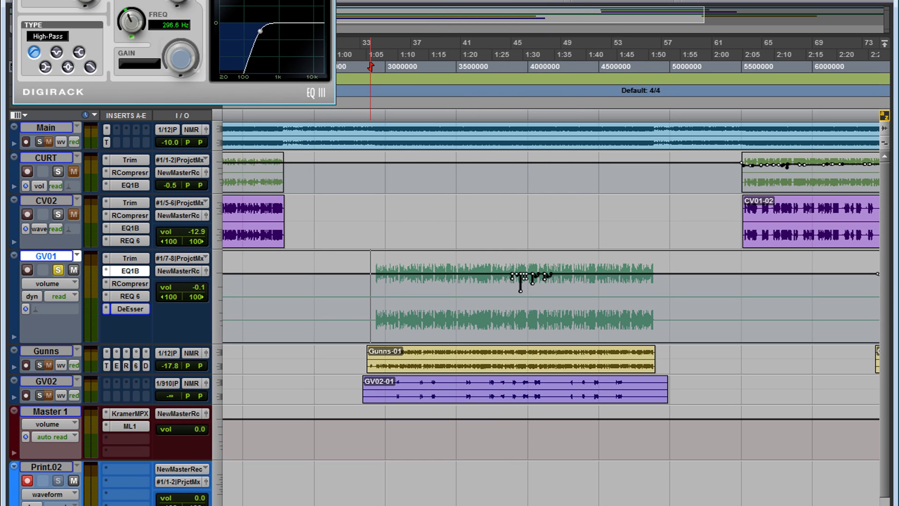
{"action": "left_click", "coordinate": [327, 0]}
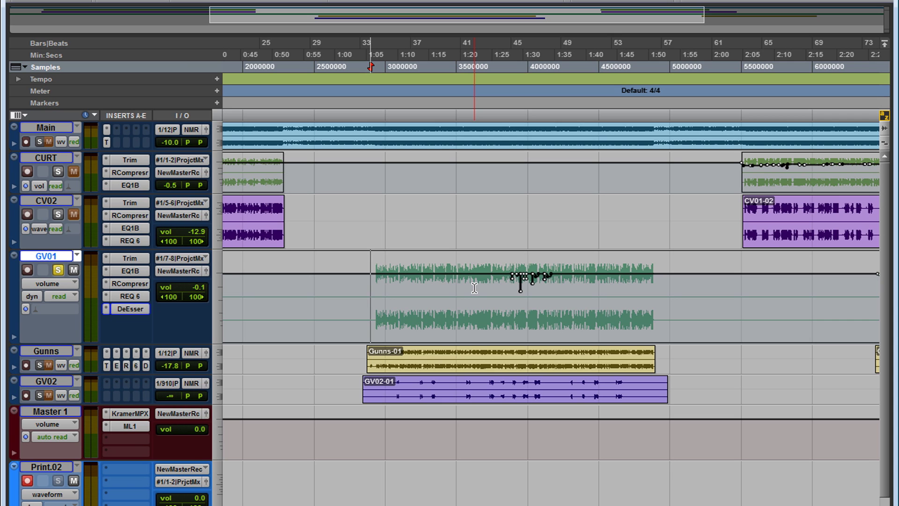
Open GV01's Slap Back Delay send controls from the mixer and return to the track timeline.
{"action": "key", "text": "ctrl+equal"}
{"action": "left_click", "coordinate": [217, 120]}
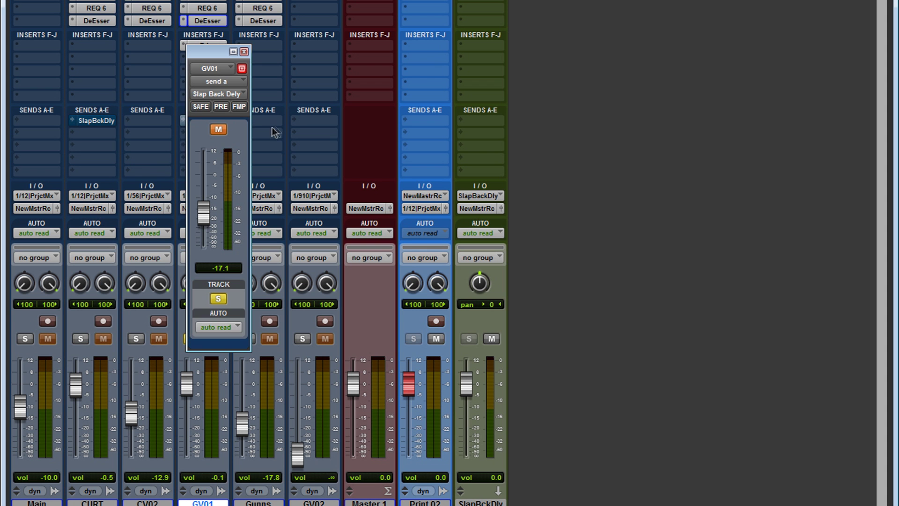
{"action": "key", "text": "ctrl+equal"}
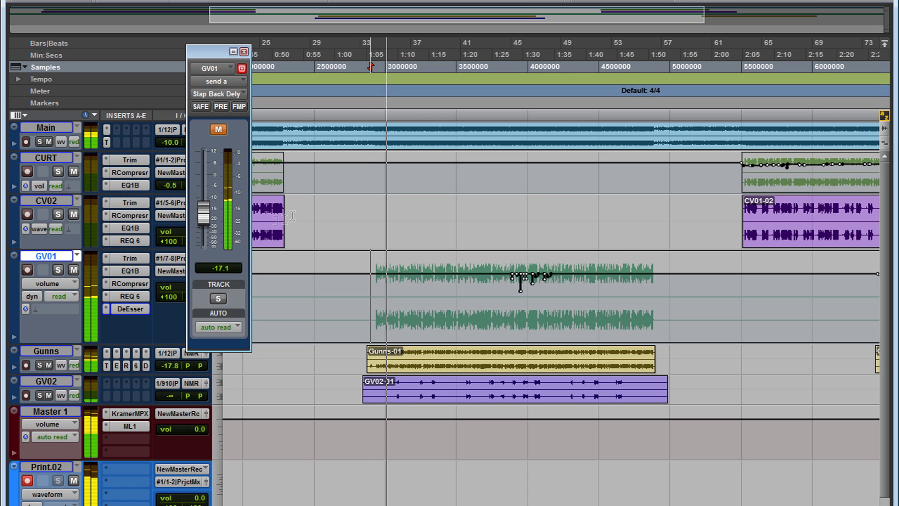
Solo GV01 and unmute its Slap Back Delay send, compare with the full mix, and stop playback.
{"action": "left_click", "coordinate": [58, 272]}
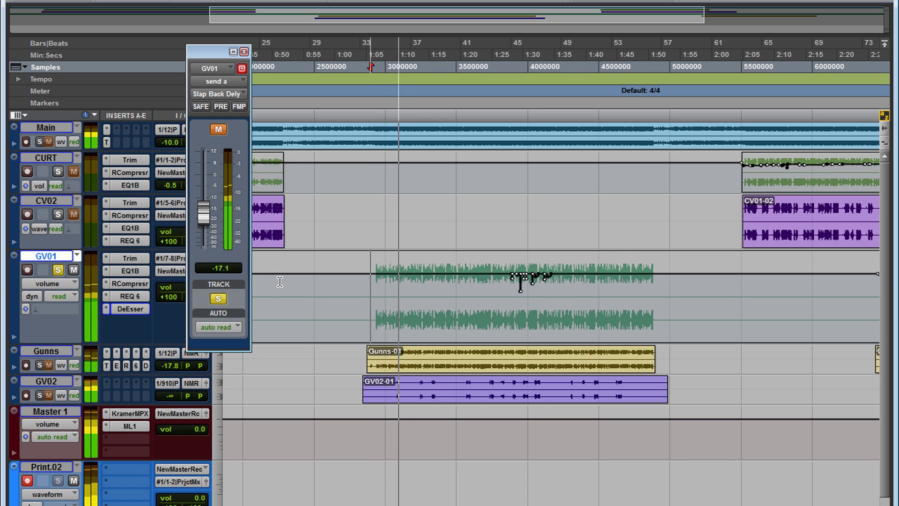
{"action": "left_click", "coordinate": [217, 129]}
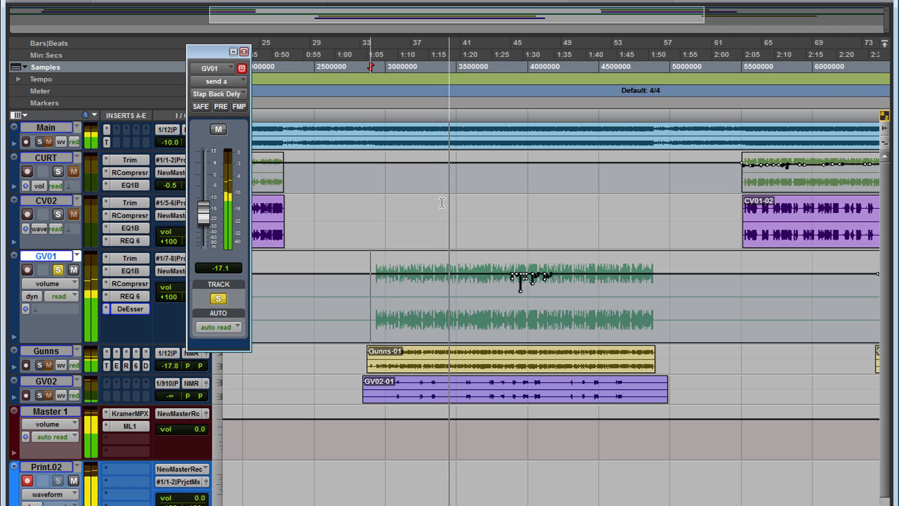
{"action": "left_click", "coordinate": [58, 270]}
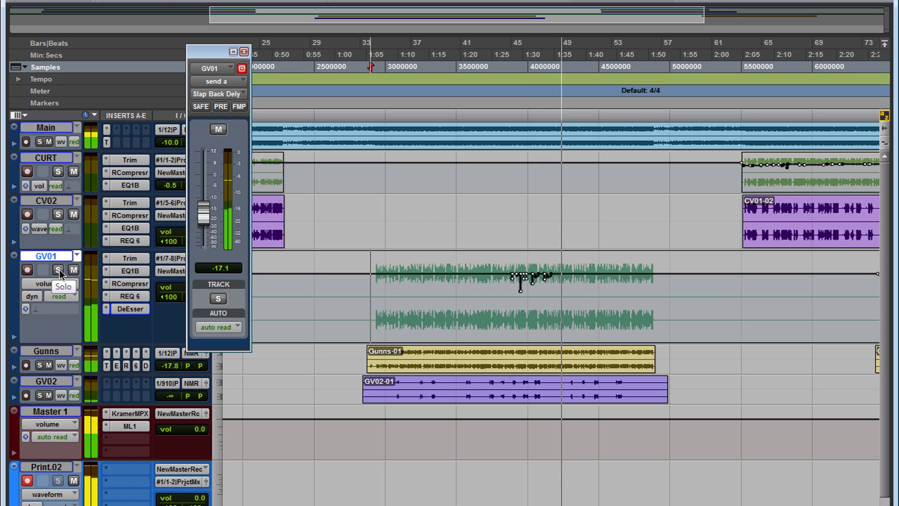
{"action": "key", "text": "space"}
Show GV01 in waveform view at its first vocal entry near bar 34 and solo the track.
{"action": "left_click_drag", "start_coordinate": [407, 341], "coordinate": [346, 253]}
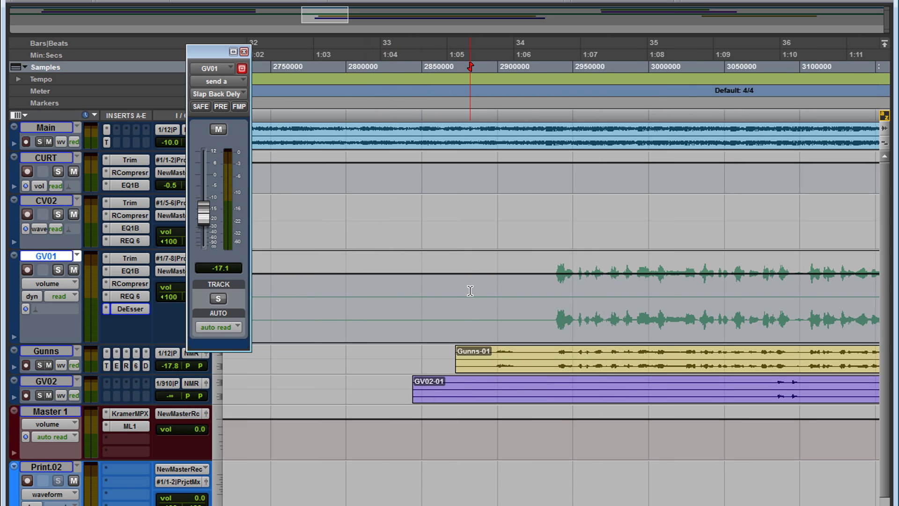
{"action": "key", "text": "minus"}
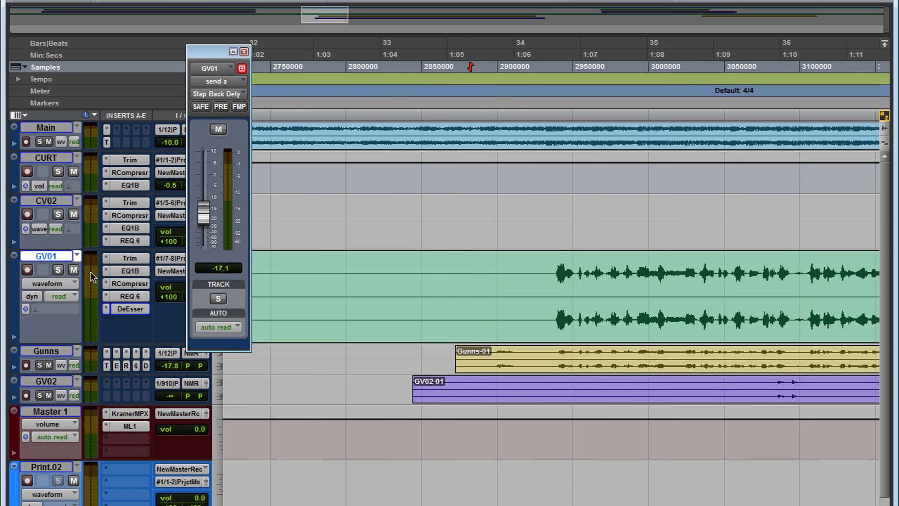
{"action": "left_click", "coordinate": [57, 270]}
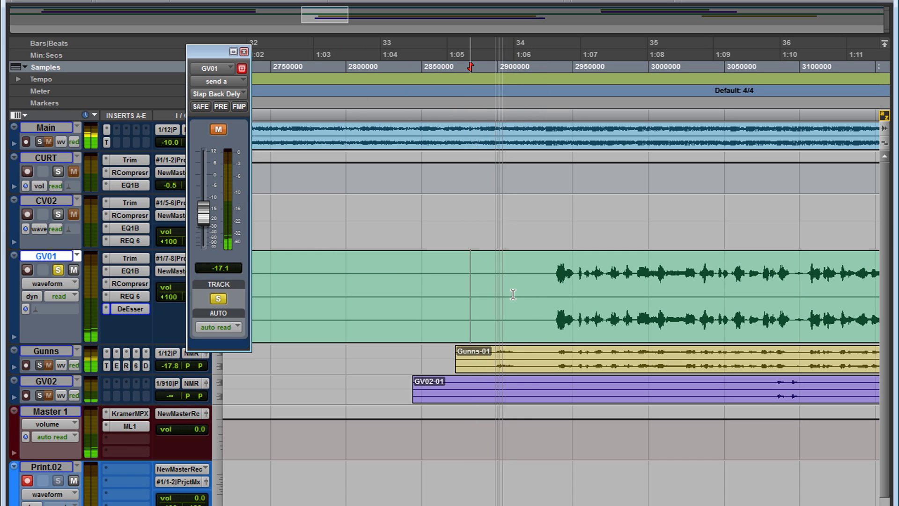
Split the GV01 clip in the silence before the first vocal, trim the second part up to the vocal, and play it.
{"action": "left_click", "coordinate": [426, 287]}
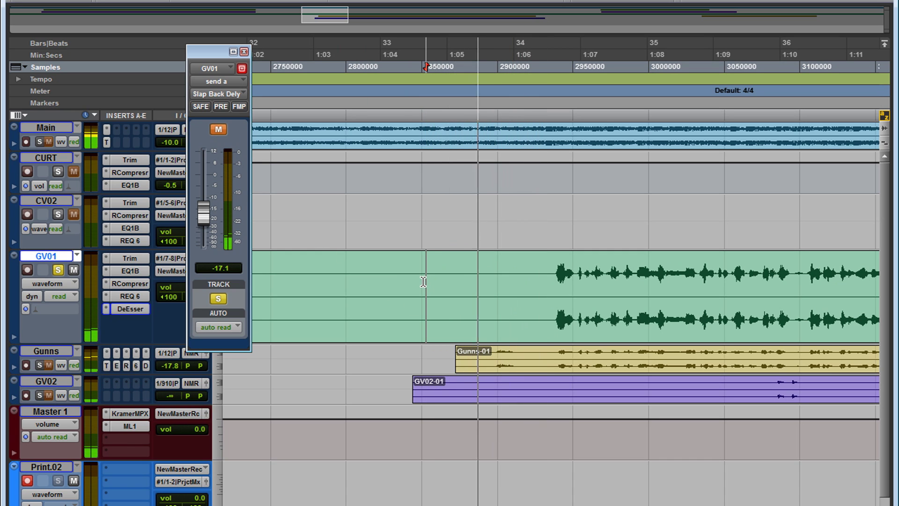
{"action": "key", "text": "space"}
{"action": "key", "text": "ctrl+e"}
{"action": "double_click", "coordinate": [427, 280]}
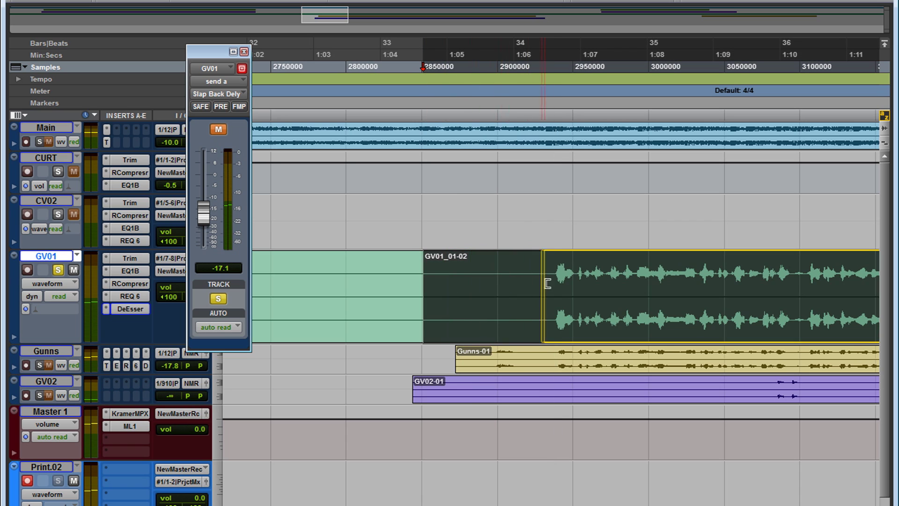
{"action": "key", "text": "Delete"}
{"action": "left_click", "coordinate": [439, 280]}
{"action": "key", "text": "space"}
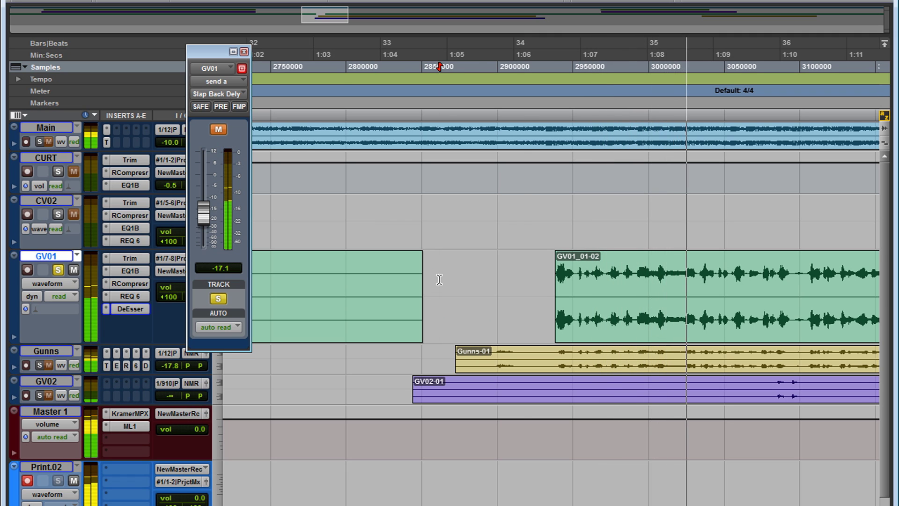
Delete the silent GV01 clip in front of the vocal.
{"action": "key", "text": "ctrl+bracketleft"}
{"action": "left_click", "coordinate": [418, 312]}
{"action": "key", "text": "Delete"}
{"action": "left_click", "coordinate": [463, 291]}
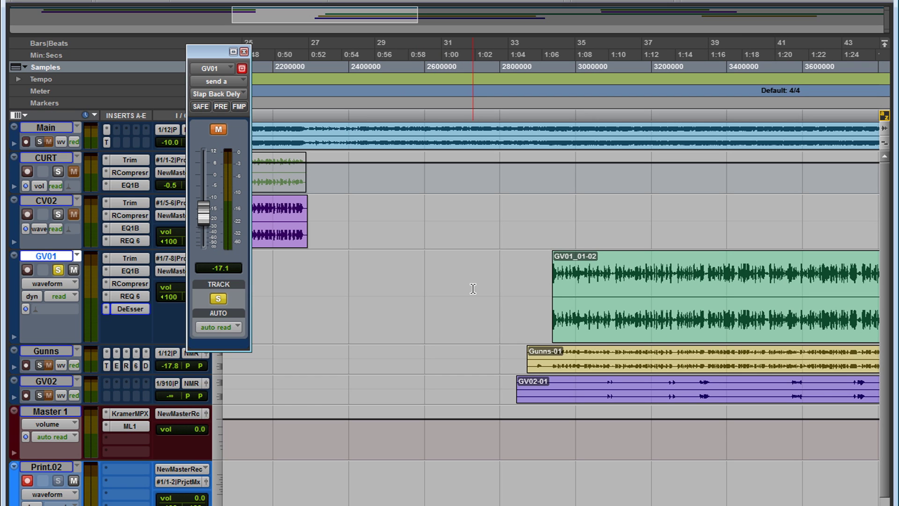
Add a short fade-in to the start of GV01's trimmed vocal clip and audition the entry.
{"action": "key", "text": "ctrl+bracketleft"}
{"action": "key", "text": "ctrl+bracketleft"}
{"action": "key", "text": "ctrl+bracketleft"}
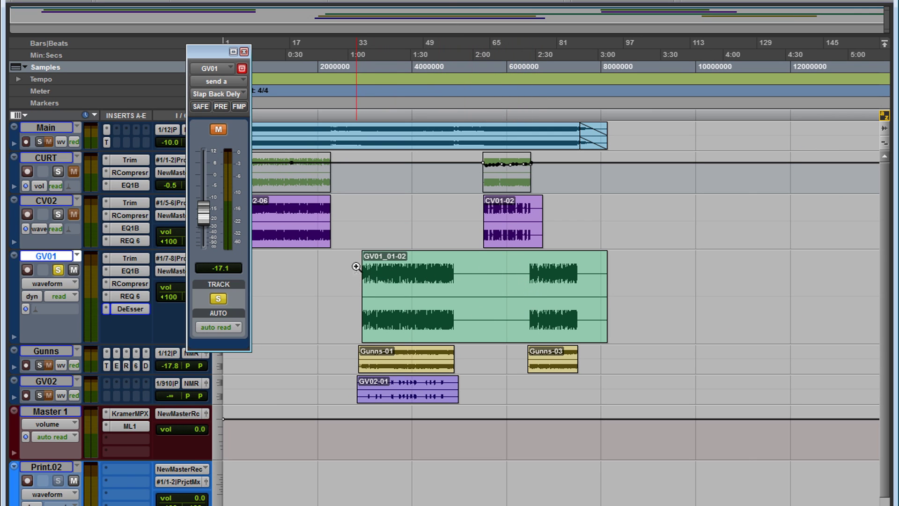
{"action": "left_click_drag", "start_coordinate": [355, 266], "coordinate": [419, 272]}
{"action": "left_click_drag", "start_coordinate": [337, 284], "coordinate": [273, 309]}
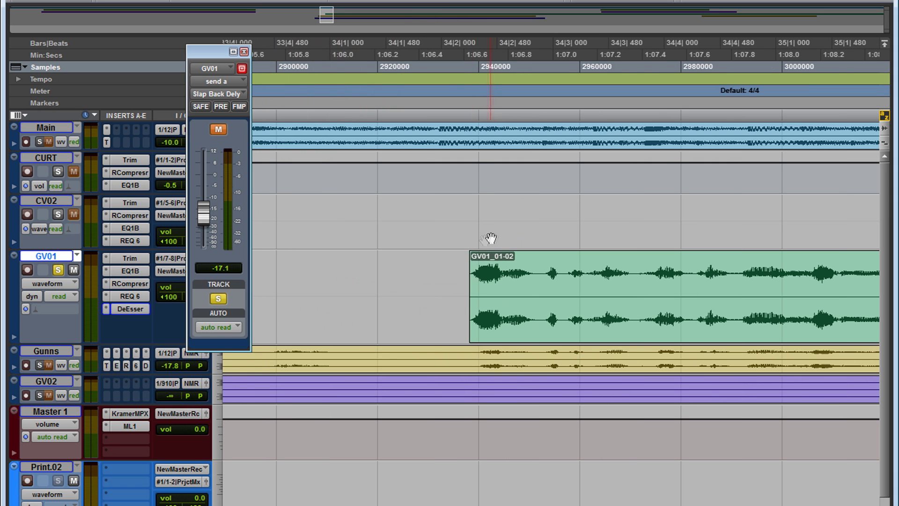
{"action": "left_click", "coordinate": [457, 271]}
{"action": "key", "text": "space"}
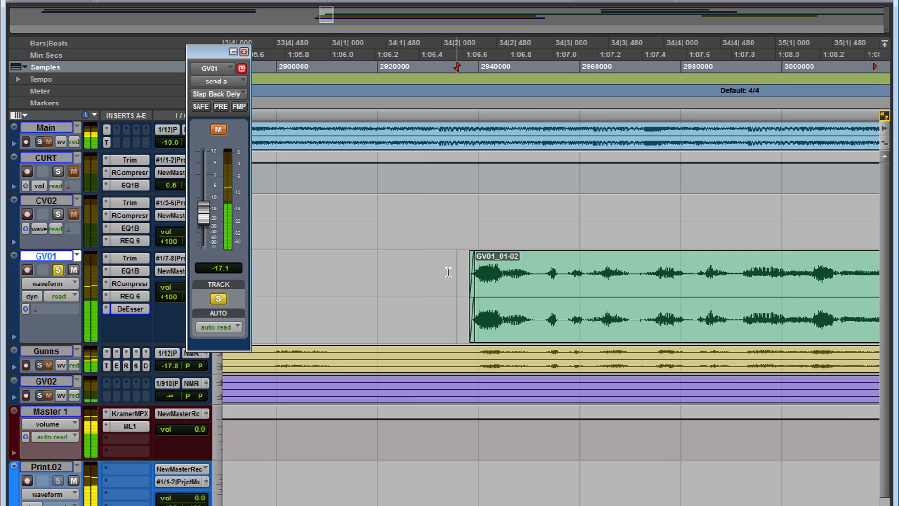
{"action": "key", "text": "r"}
{"action": "key", "text": "r"}
{"action": "key", "text": "r"}
{"action": "key", "text": "space"}
Review GV01's insert settings in order: Trim, EQ 3 1-Band, RCompressor, REQ 6 and DeEsser.
{"action": "left_click", "coordinate": [130, 259]}
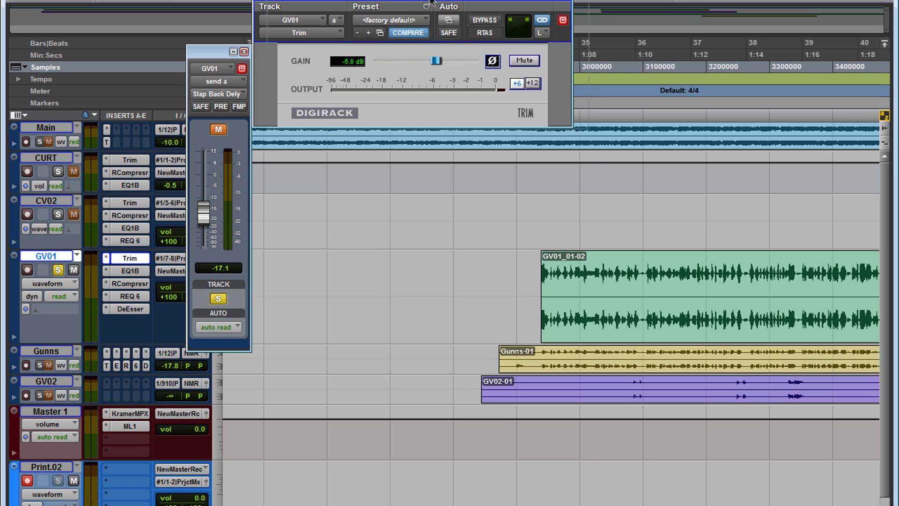
{"action": "left_click_drag", "start_coordinate": [419, 4], "coordinate": [449, 39]}
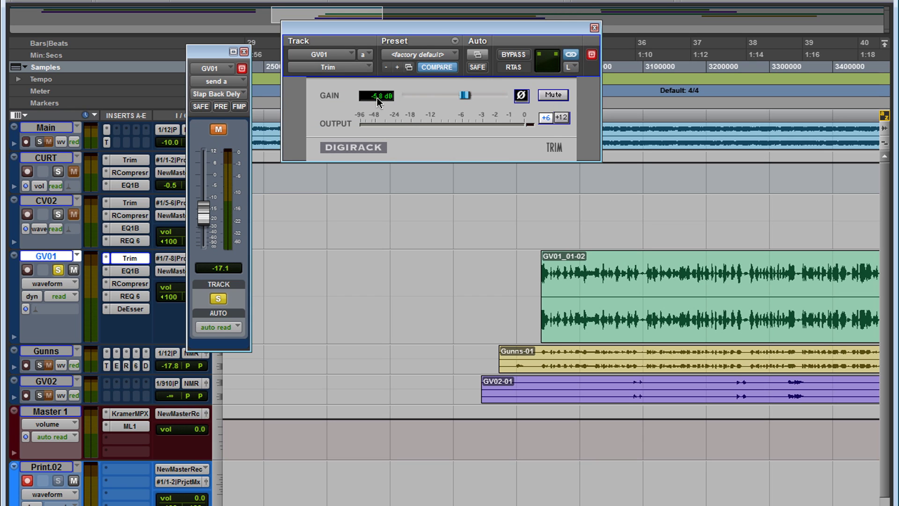
{"action": "left_click", "coordinate": [130, 270]}
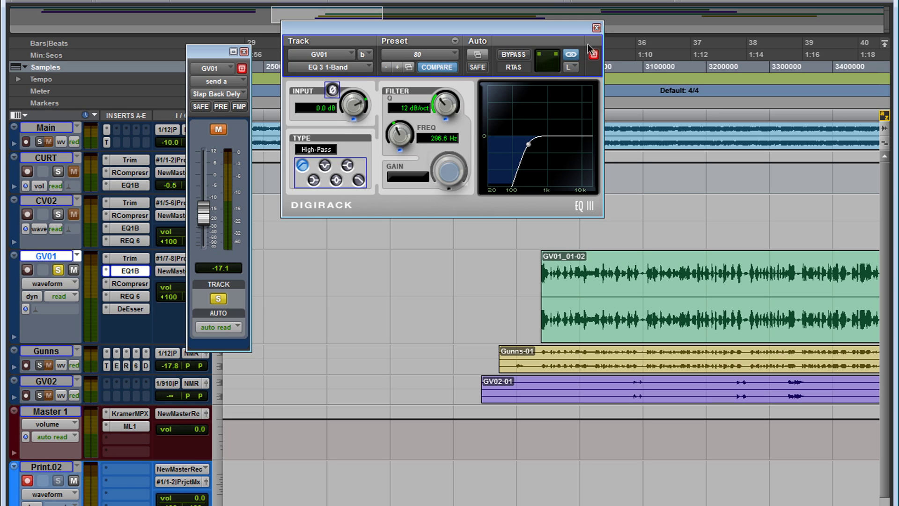
{"action": "left_click", "coordinate": [597, 28]}
{"action": "left_click", "coordinate": [145, 283]}
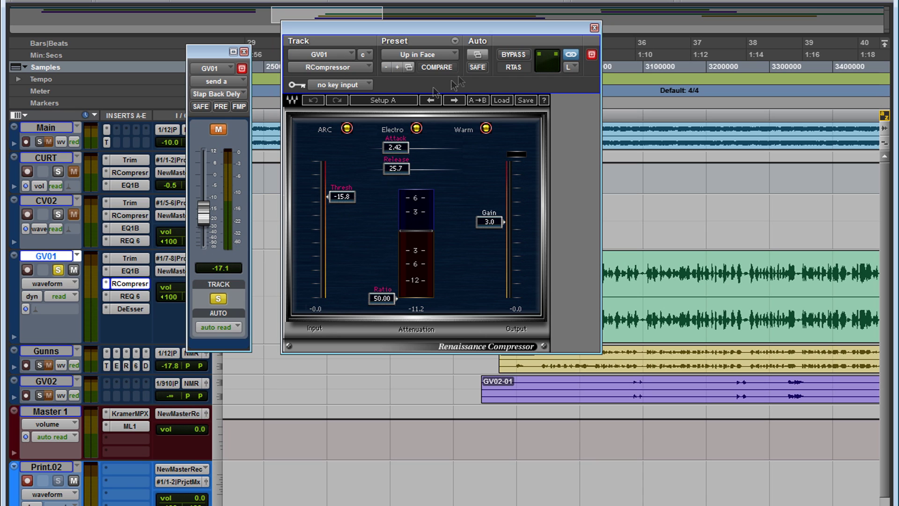
{"action": "left_click", "coordinate": [119, 294]}
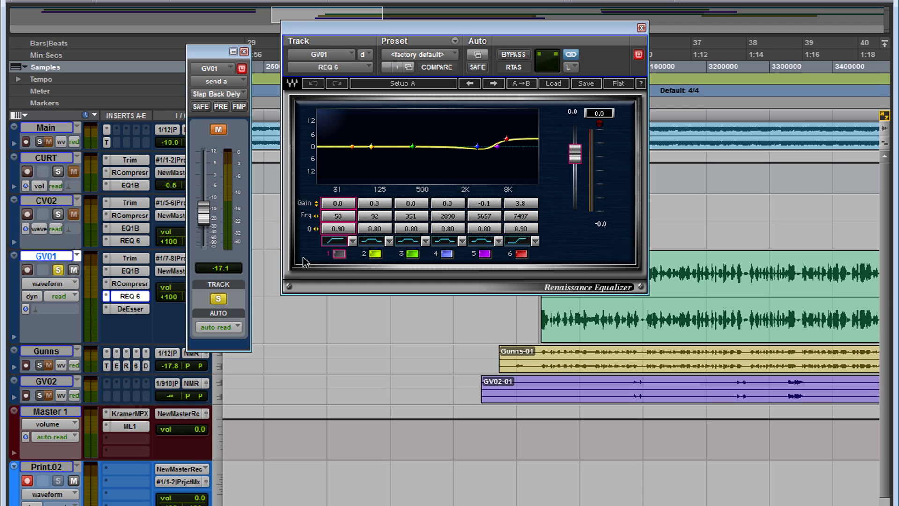
{"action": "left_click", "coordinate": [131, 309]}
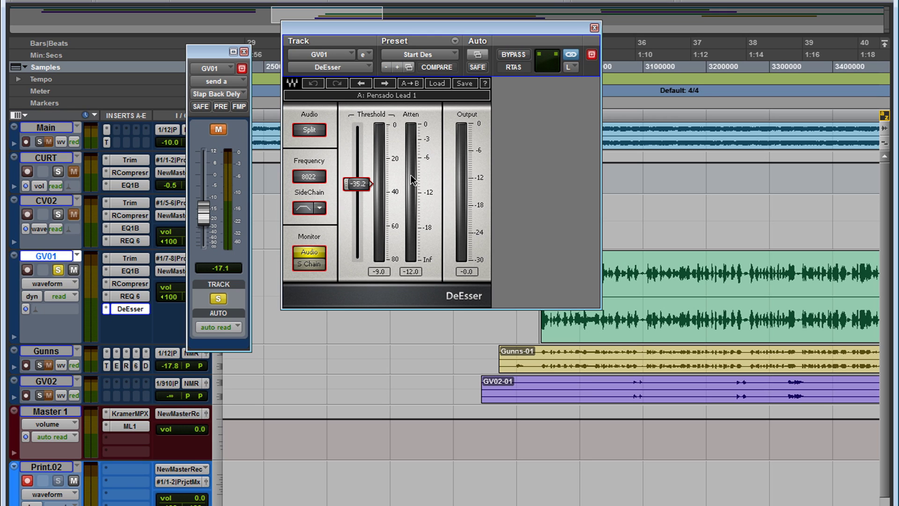
Play the soloed GV01 vocal and compare it with the DeEsser bypassed and active, leaving the DeEsser active.
{"action": "key", "text": "space"}
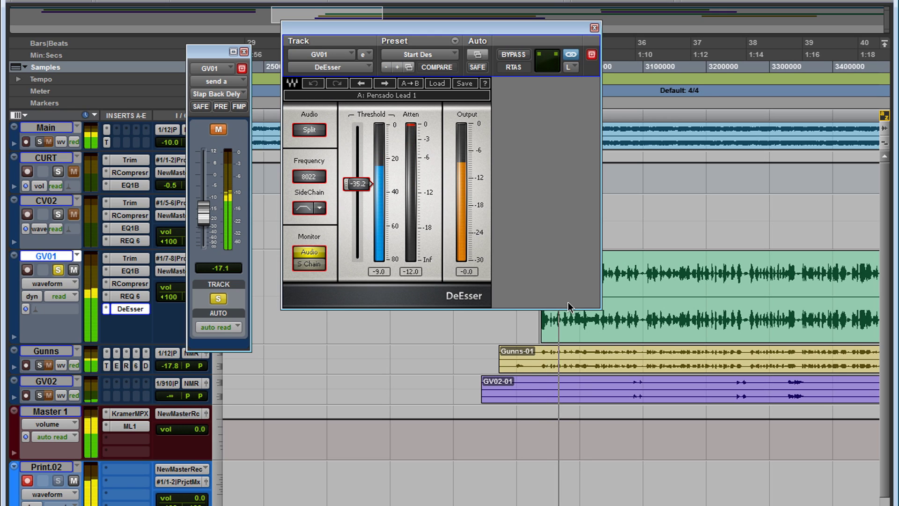
{"action": "left_click_drag", "start_coordinate": [495, 30], "coordinate": [403, 38]}
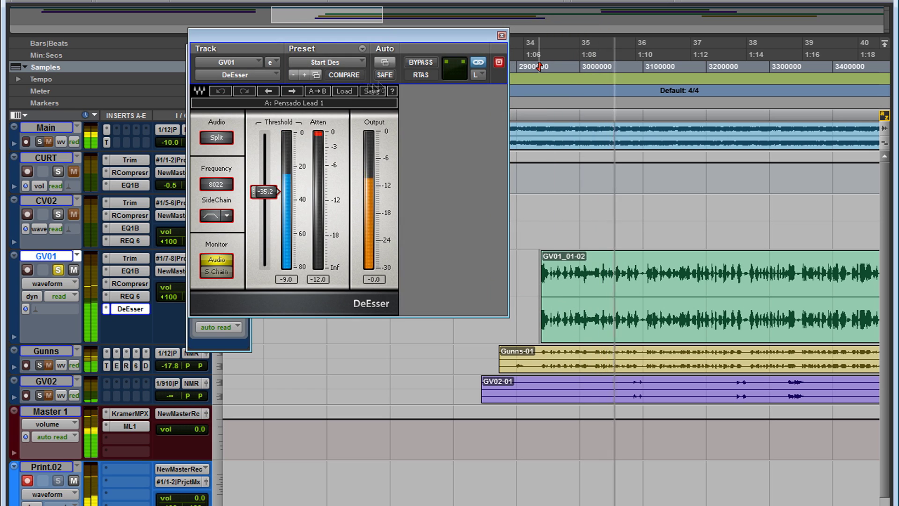
{"action": "left_click", "coordinate": [420, 61]}
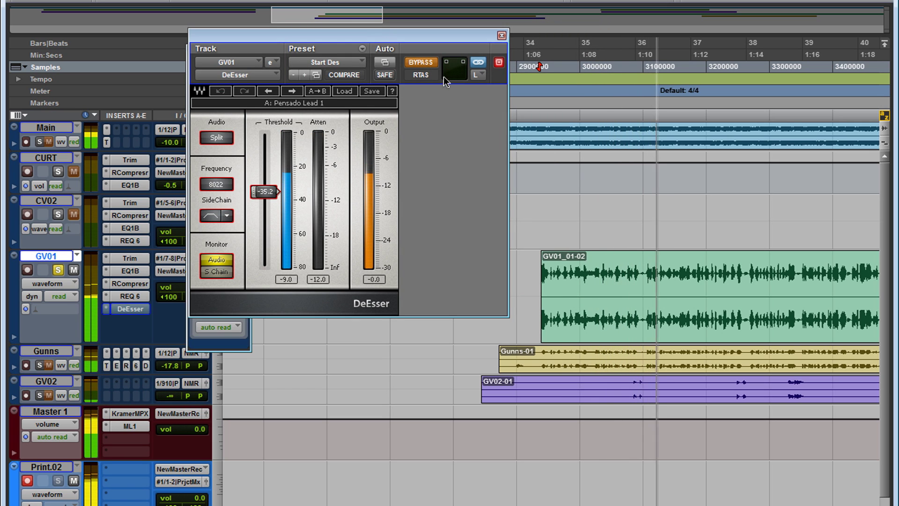
{"action": "left_click", "coordinate": [425, 61]}
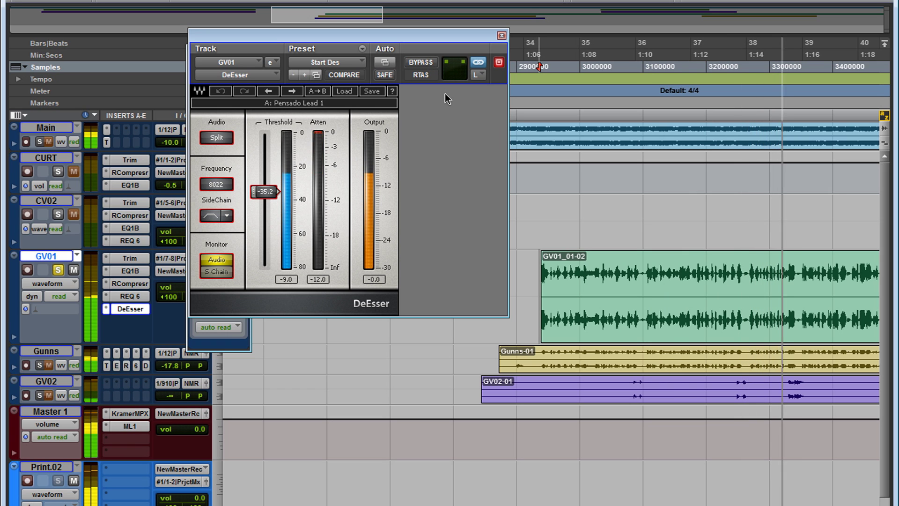
{"action": "left_click", "coordinate": [430, 65]}
{"action": "key", "text": "ctrl+bracketleft"}
{"action": "left_click", "coordinate": [427, 63]}
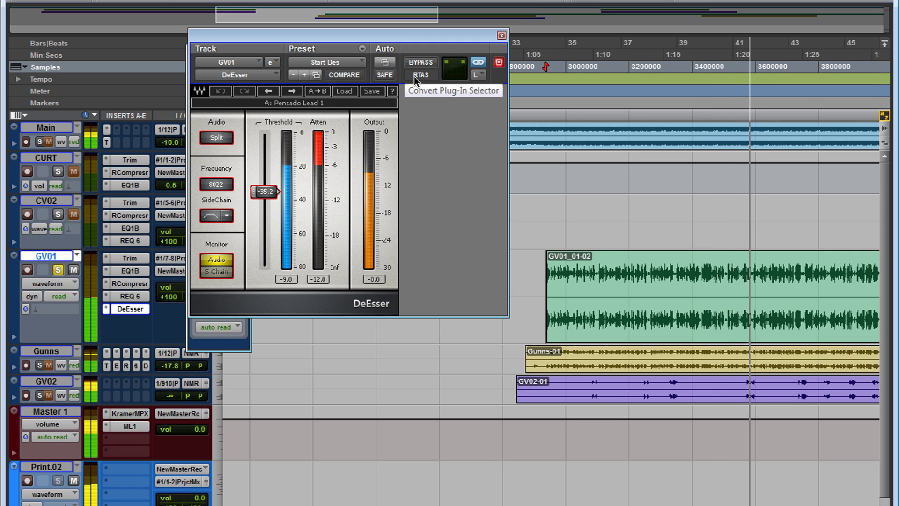
{"action": "key", "text": "space"}
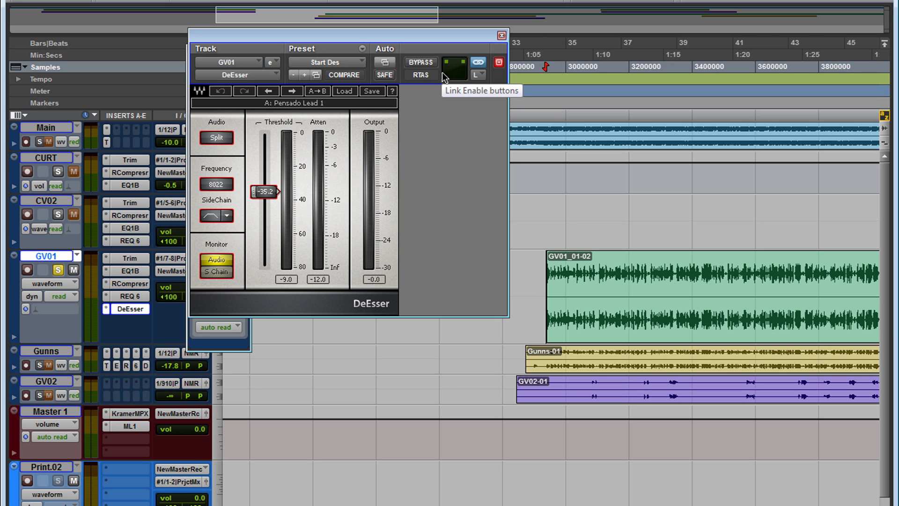
Check the Kramer MPX insert on Master 1 in the mixer, close it, and play the full mix.
{"action": "key", "text": "ctrl+equal"}
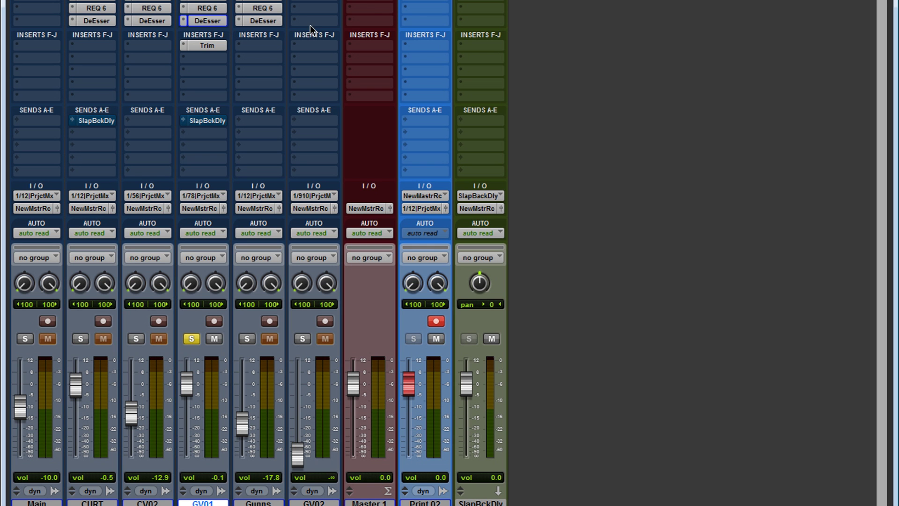
{"action": "left_click", "coordinate": [366, 0]}
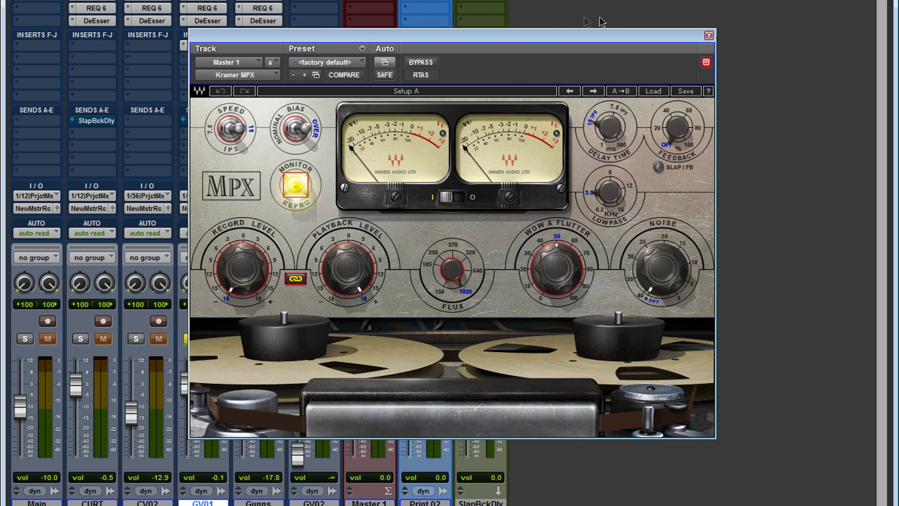
{"action": "left_click", "coordinate": [708, 36]}
{"action": "key", "text": "space"}
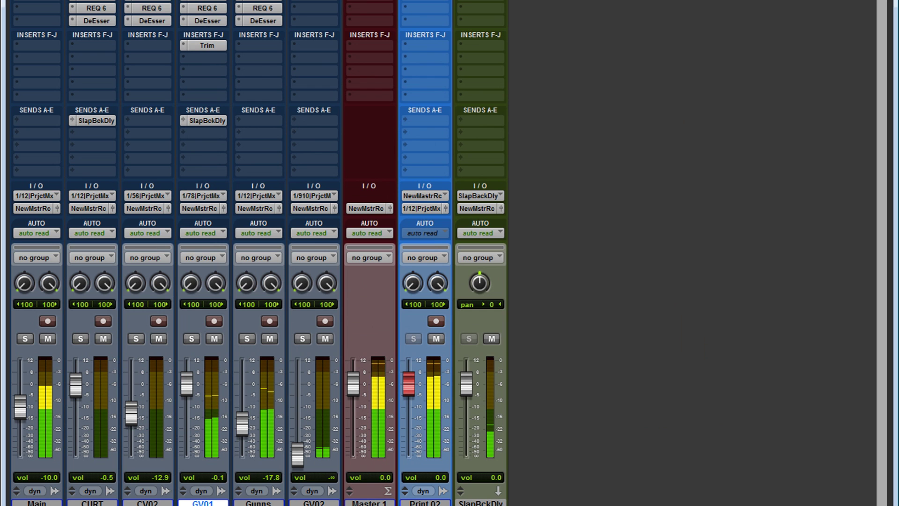
Arrange Master 1's Kramer MPX and ML4000 ML1 windows side by side and bypass both inserts during playback.
{"action": "left_click", "coordinate": [368, 1]}
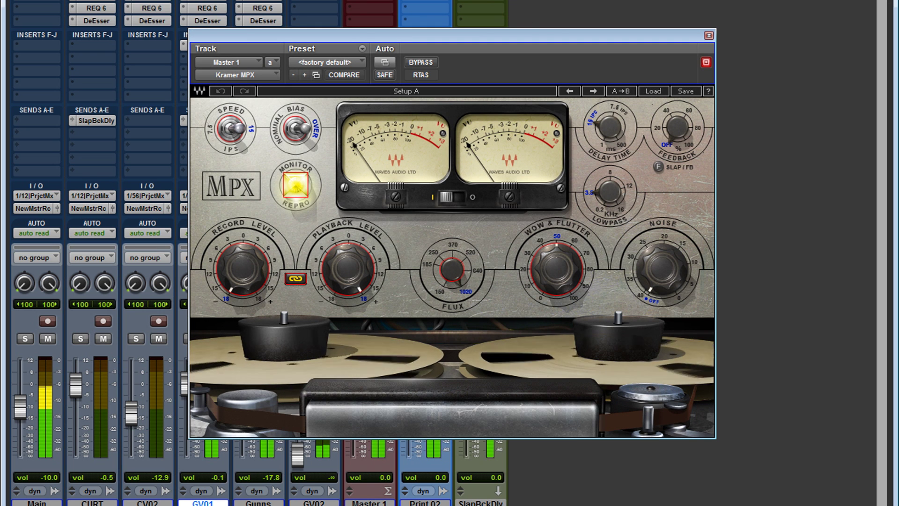
{"action": "left_click", "coordinate": [368, 1]}
{"action": "left_click_drag", "start_coordinate": [295, 0], "coordinate": [848, 11]}
{"action": "left_click_drag", "start_coordinate": [512, 39], "coordinate": [321, 0]}
{"action": "left_click", "coordinate": [265, 22]}
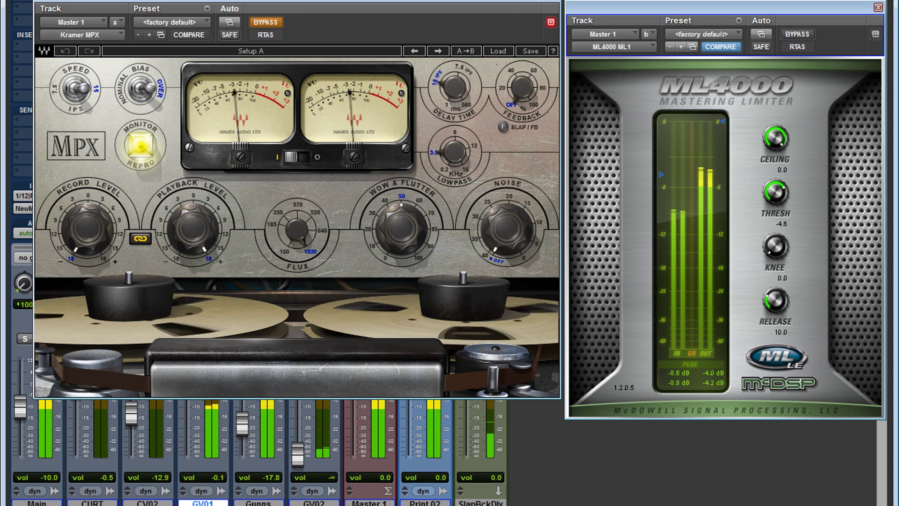
{"action": "left_click", "coordinate": [802, 35]}
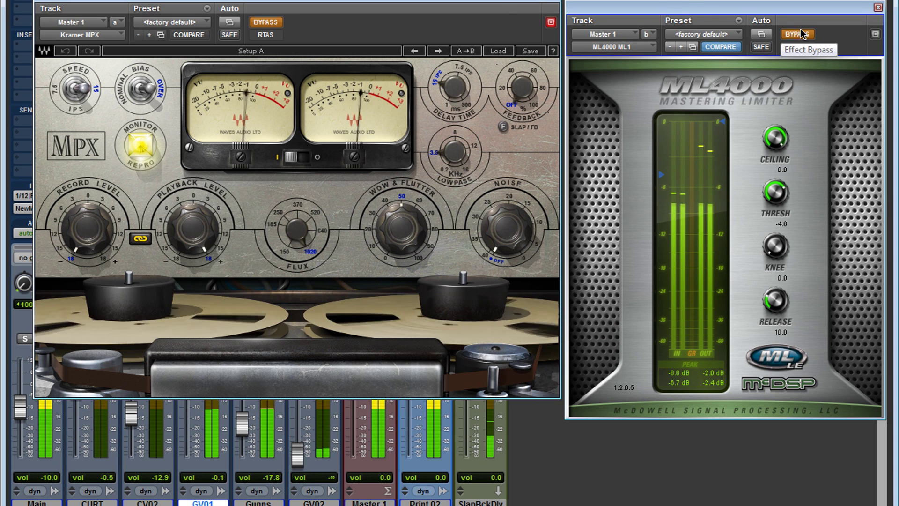
Reactivate Master 1's ML4000 ML1 and Kramer MPX inserts during playback, and close the ML4000 window.
{"action": "left_click", "coordinate": [799, 35]}
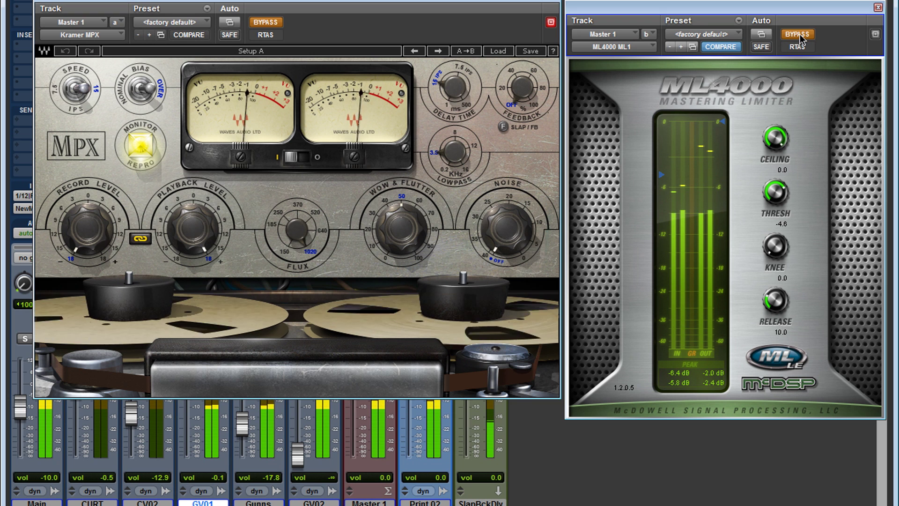
{"action": "left_click", "coordinate": [266, 24]}
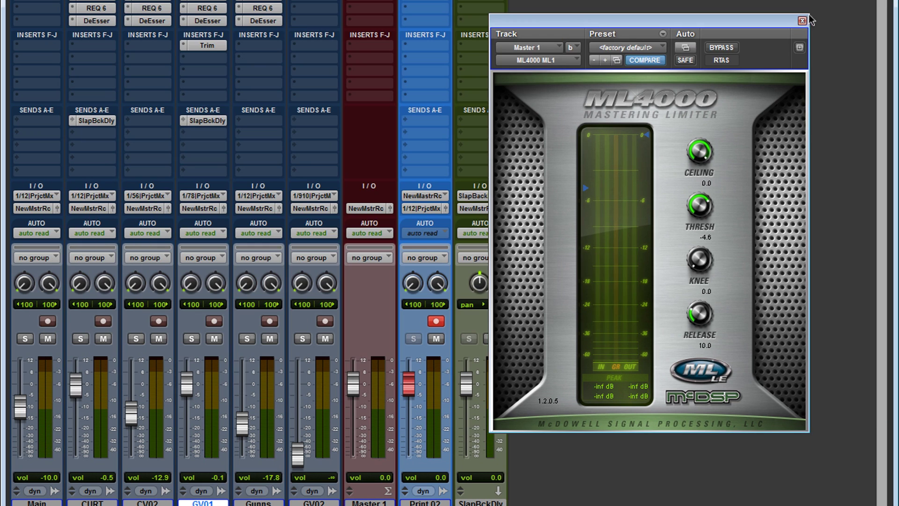
{"action": "left_click", "coordinate": [804, 21]}
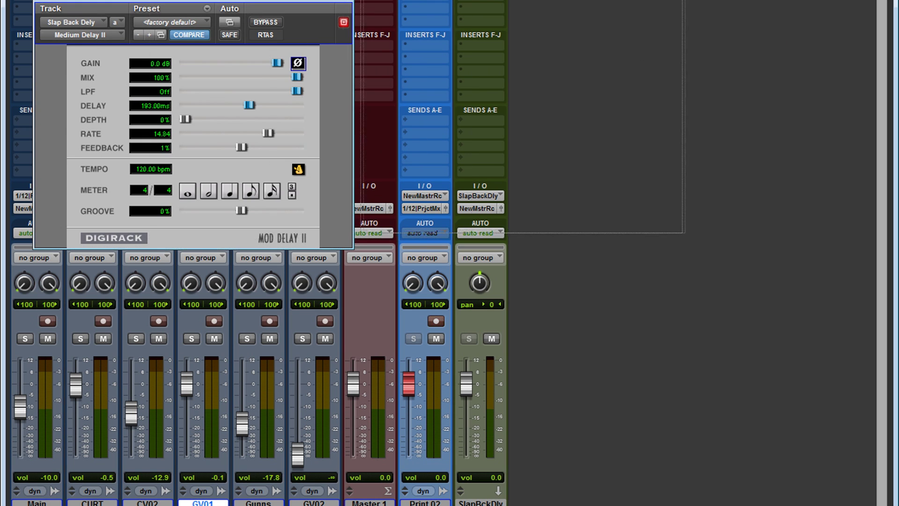
Move the Slap Back delay's plug-in window aside, review CURT's inserts including Trim, RCompressor, REQ 6 and DeEsser, and return to the Edit window.
{"action": "left_click_drag", "start_coordinate": [202, 6], "coordinate": [540, 0]}
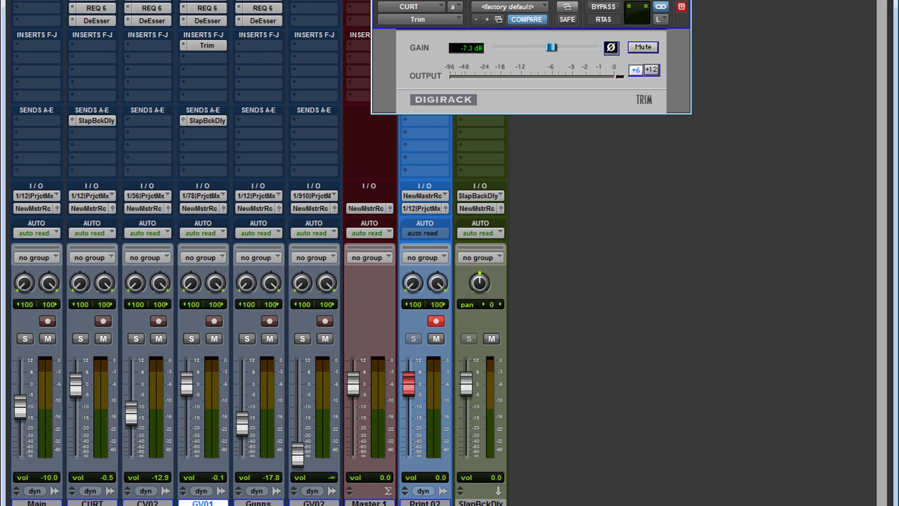
{"action": "left_click", "coordinate": [96, 0]}
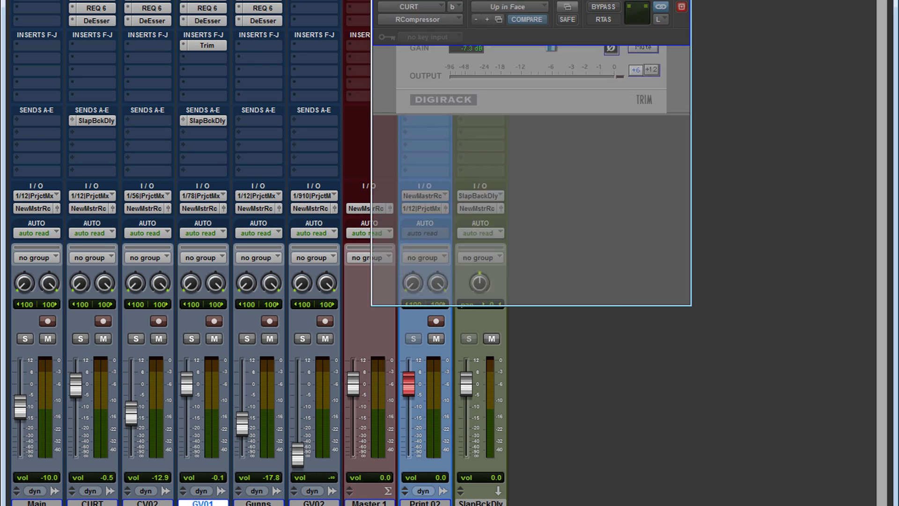
{"action": "left_click", "coordinate": [96, 0]}
{"action": "left_click", "coordinate": [96, 8]}
{"action": "left_click", "coordinate": [94, 21]}
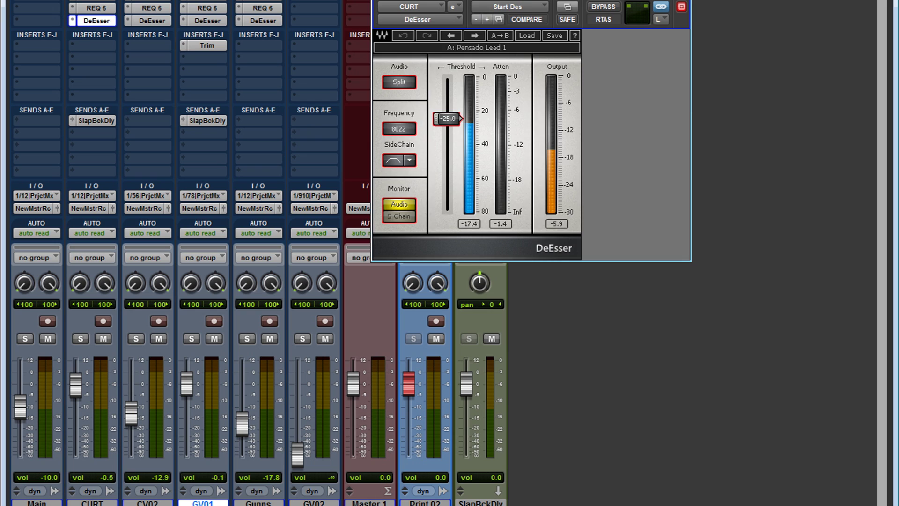
{"action": "left_click", "coordinate": [96, 0]}
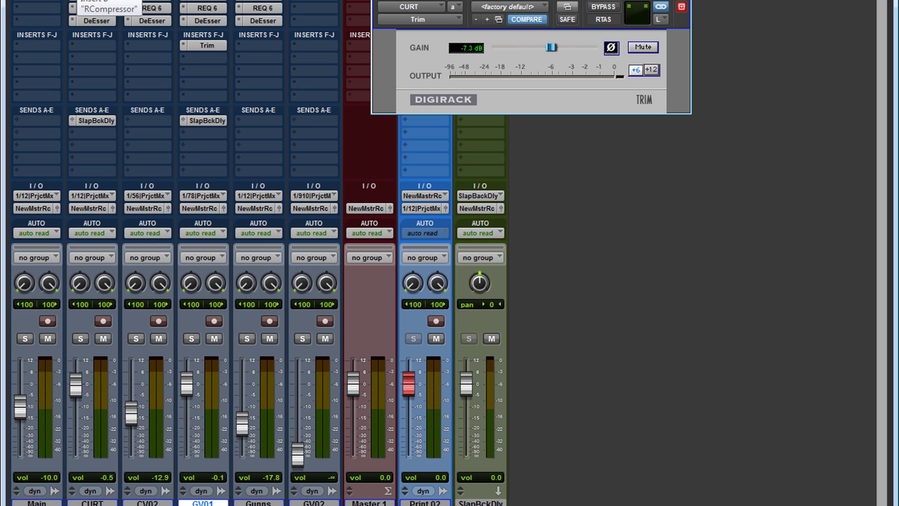
{"action": "left_click", "coordinate": [683, 0]}
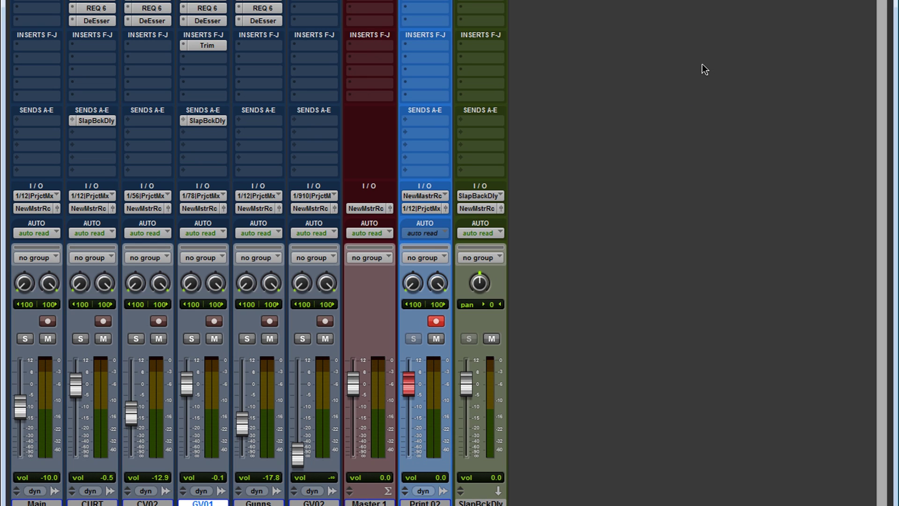
{"action": "key", "text": "ctrl+equal"}
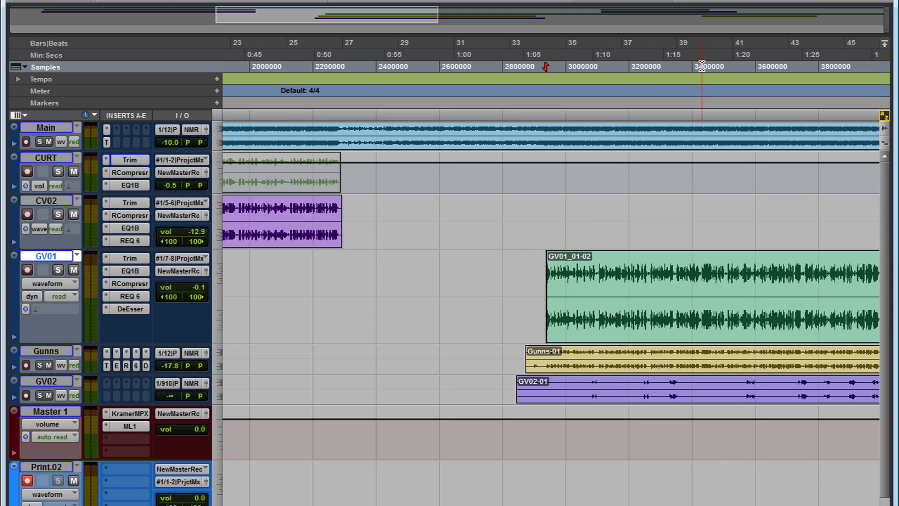